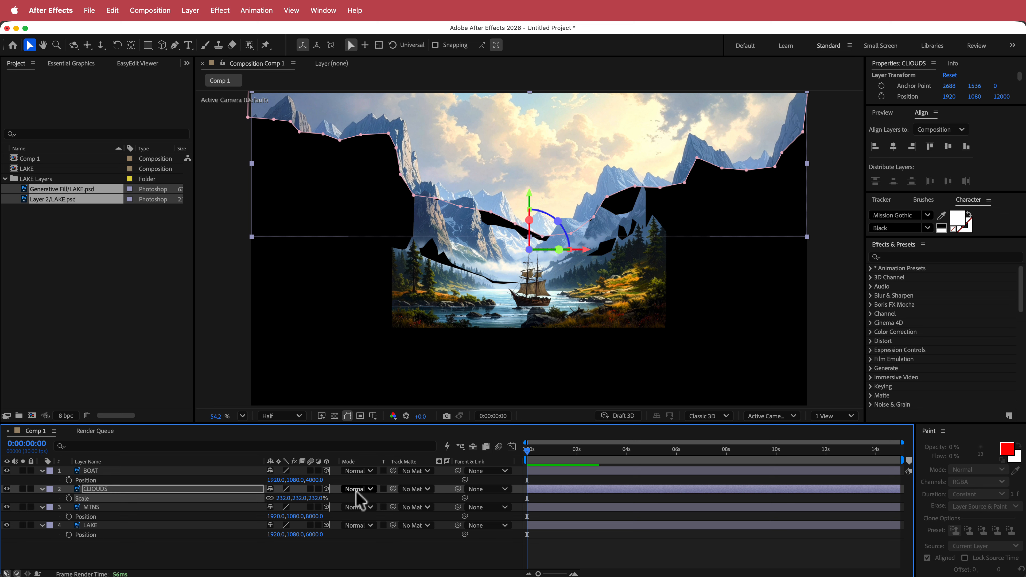
Scale the MTNS layer up to 184%.
left_click(93, 508)
key("s")
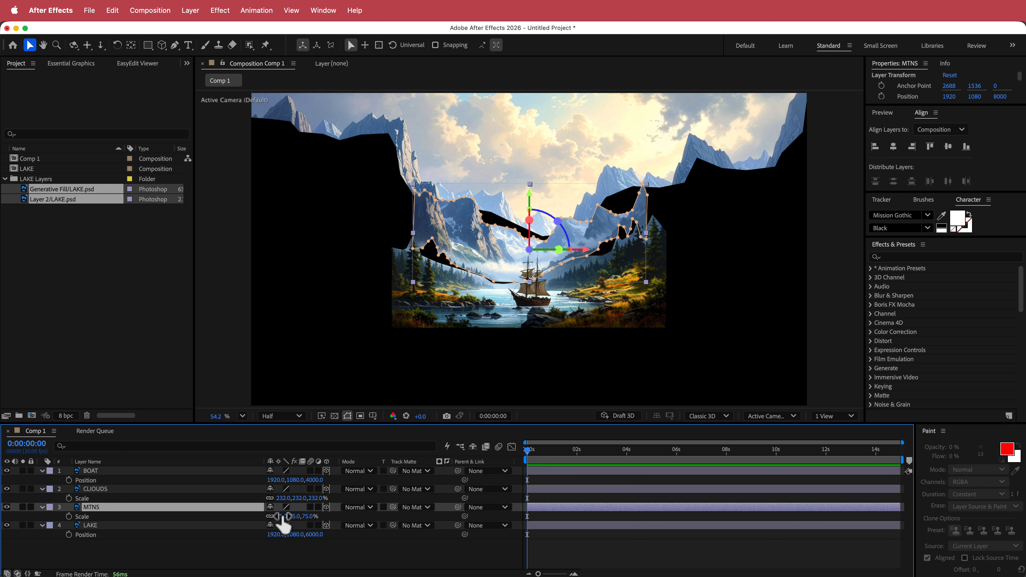
left_click_drag(281, 519, 338, 515)
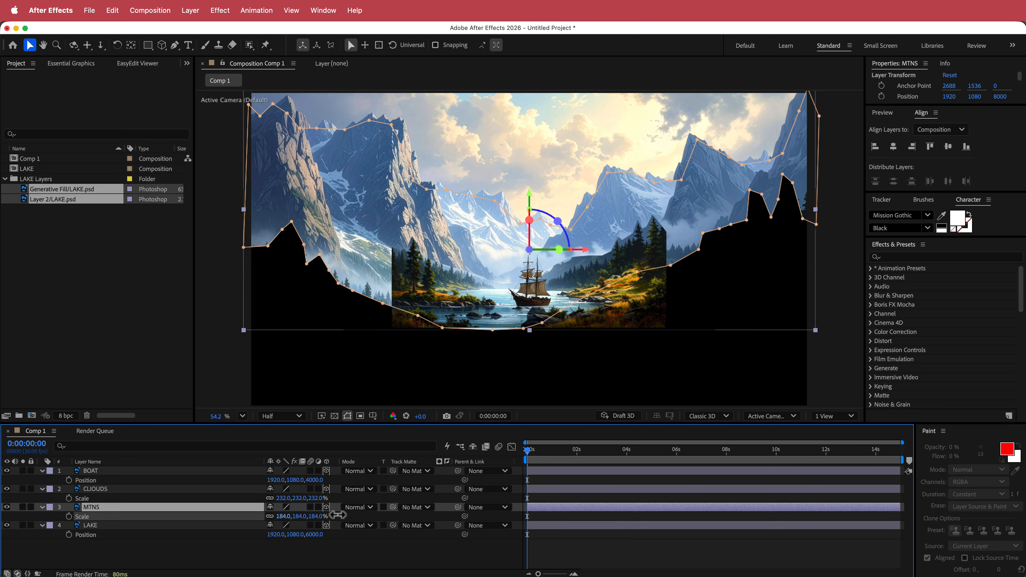
Scale the LAKE layer up to 156%.
left_click(106, 526)
key("s")
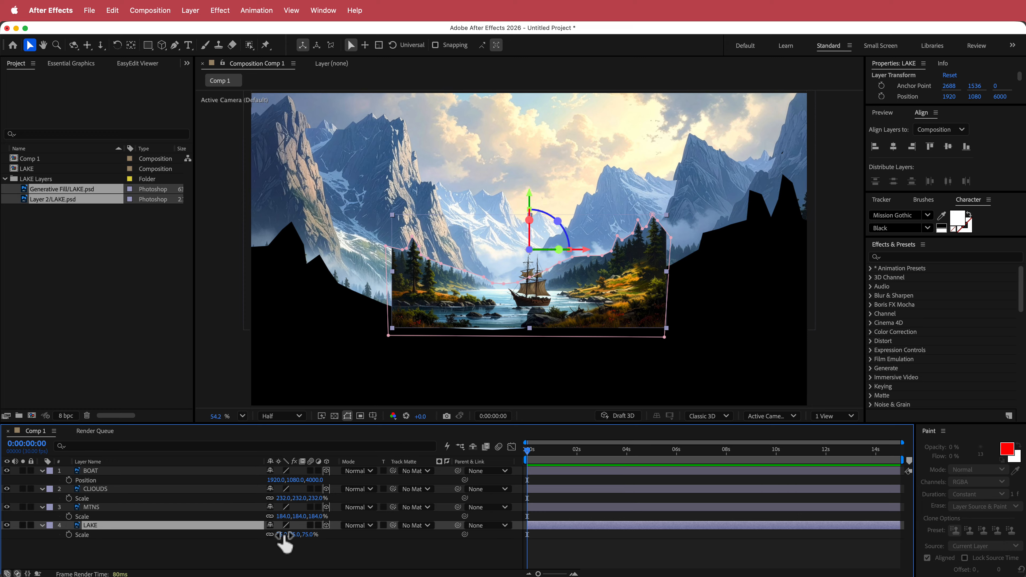
left_click_drag(283, 535, 323, 533)
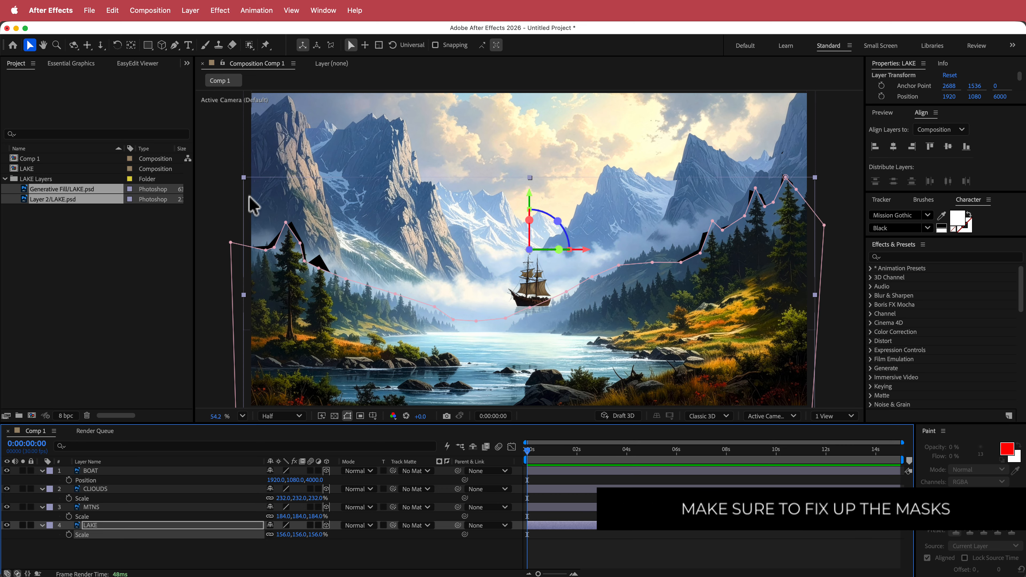
Adjust the LAKE layer's mask points along the mountain edges to cover the black gaps.
left_click_drag(266, 250, 316, 252)
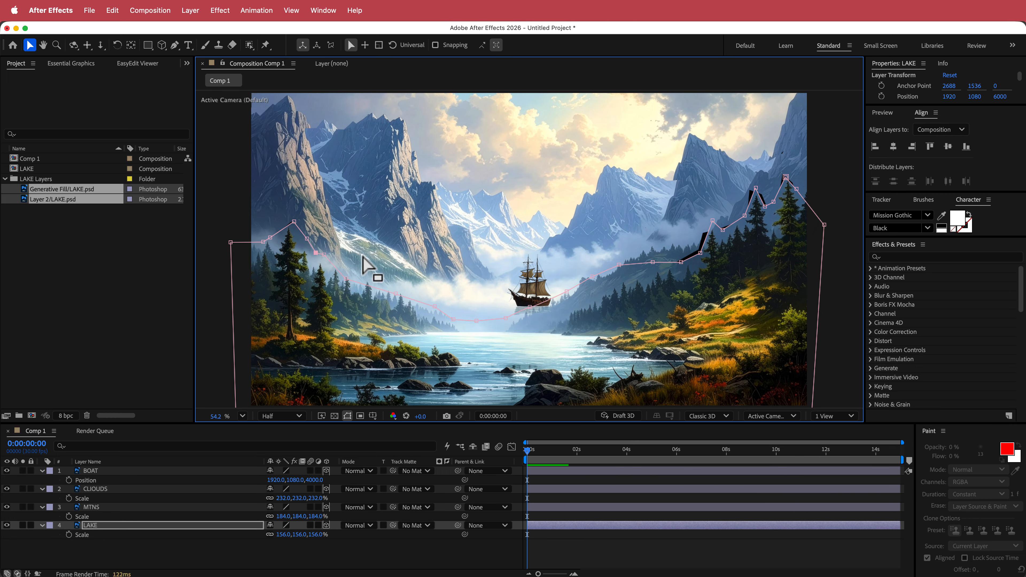
left_click_drag(680, 259, 694, 242)
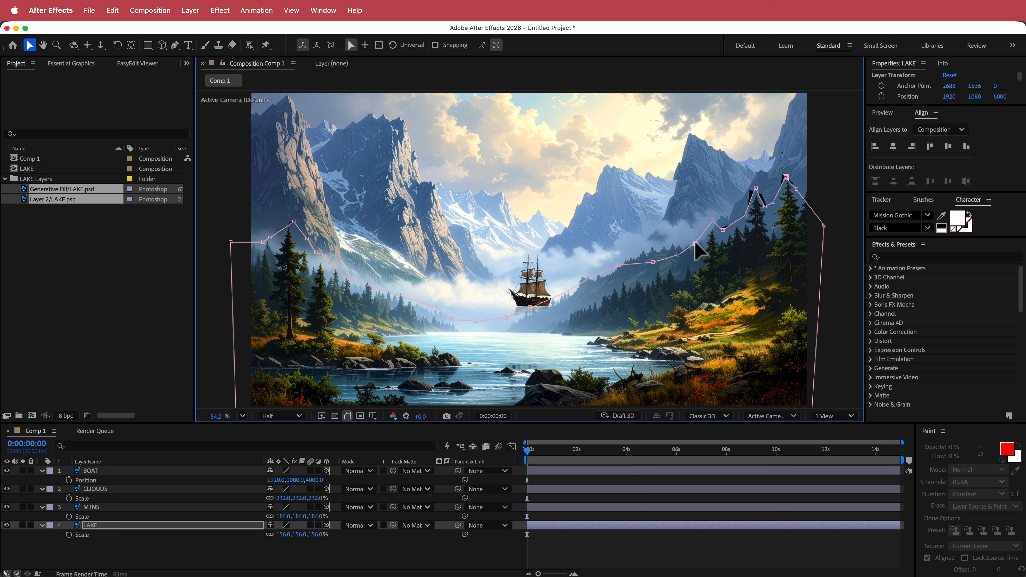
left_click(722, 222)
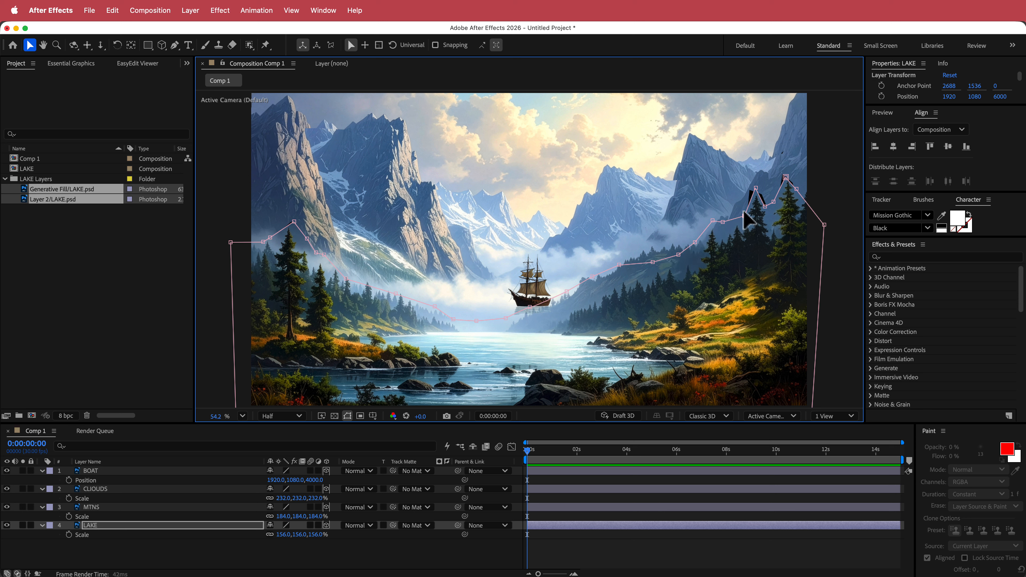
left_click_drag(744, 215, 803, 184)
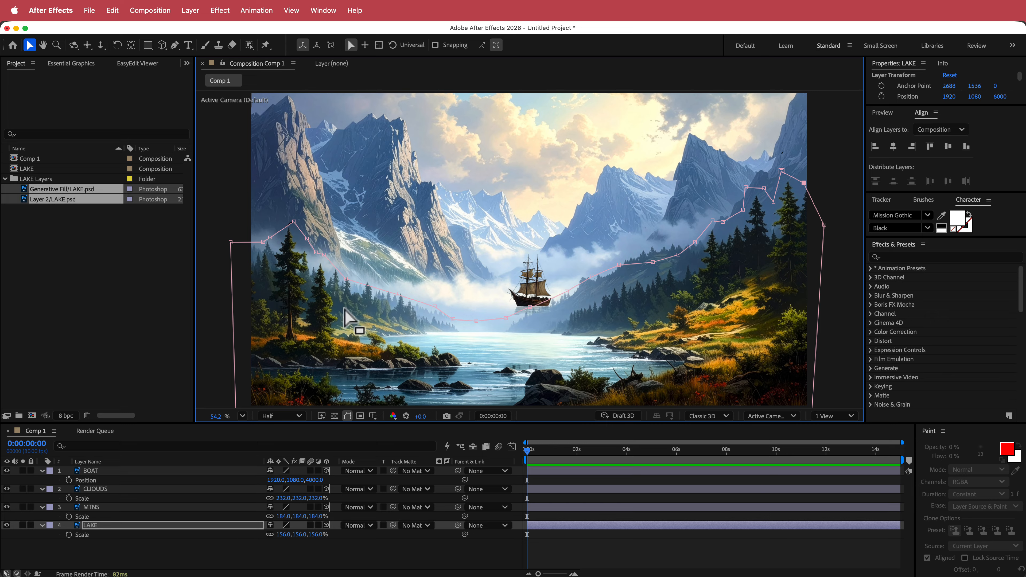
Scale the BOAT layer to 121% and reposition the boat so it sits on the water.
left_click(101, 470)
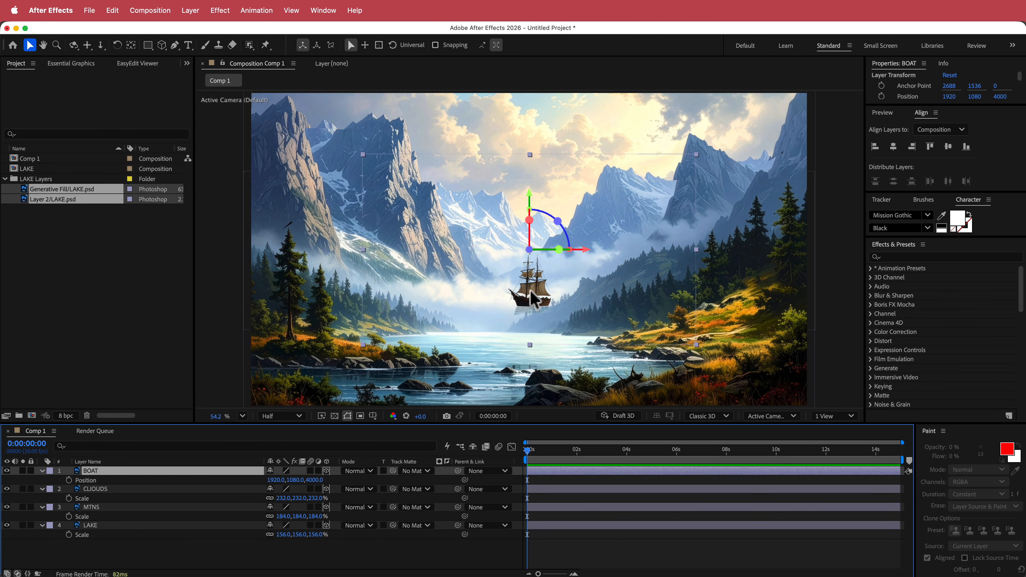
left_click_drag(533, 299, 544, 335)
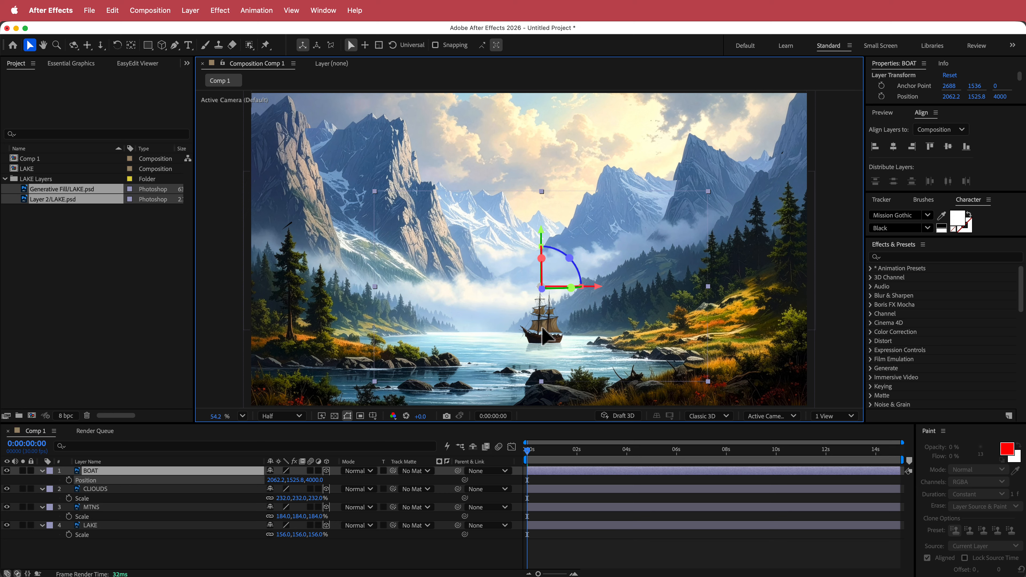
key("s")
left_click_drag(289, 480, 301, 481)
left_click_drag(544, 358, 538, 326)
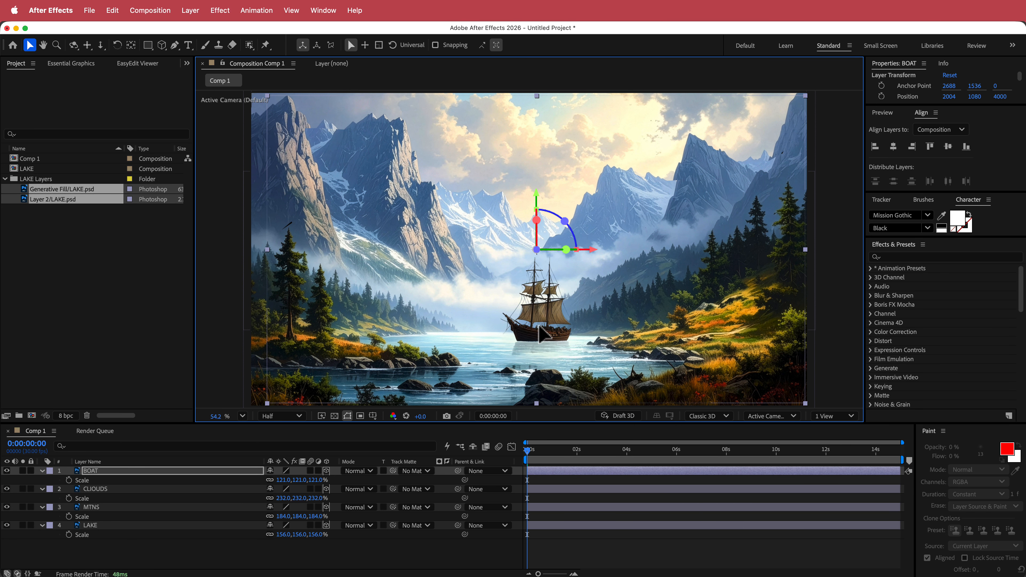
Add a new one-node camera with the 50mm preset to the composition.
left_click(278, 553)
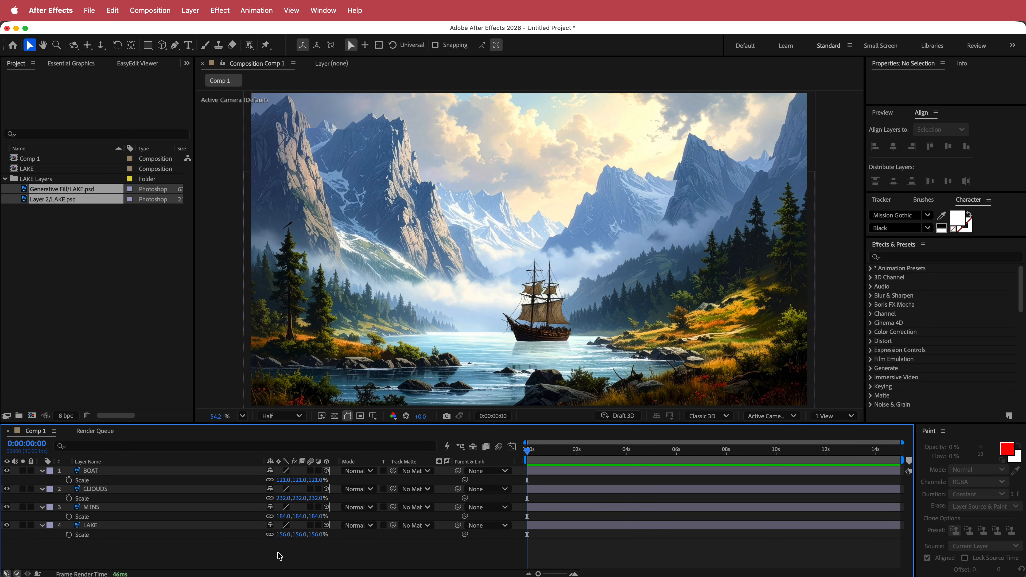
right_click(443, 480)
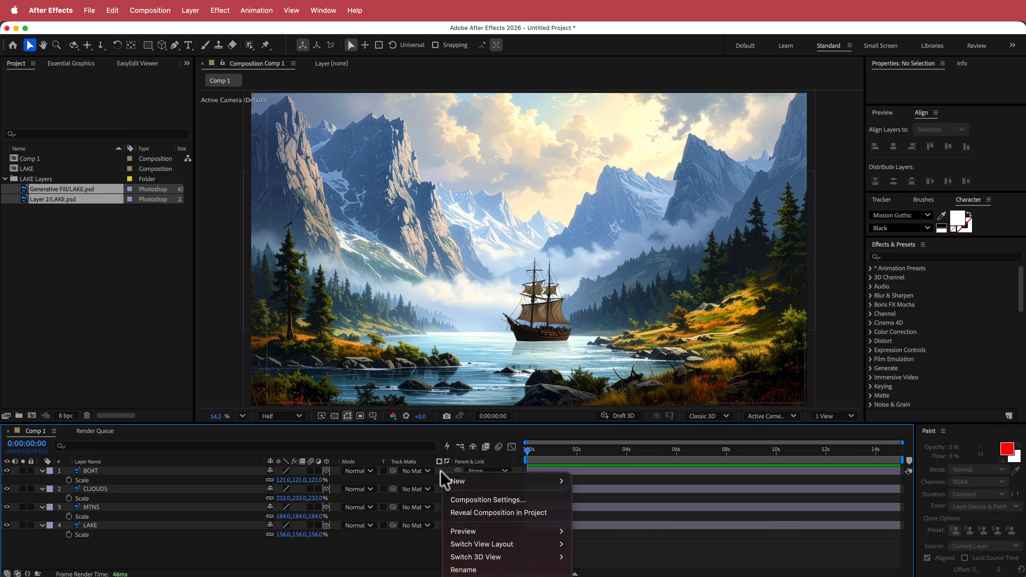
mouse_move(460, 481)
left_click(594, 507)
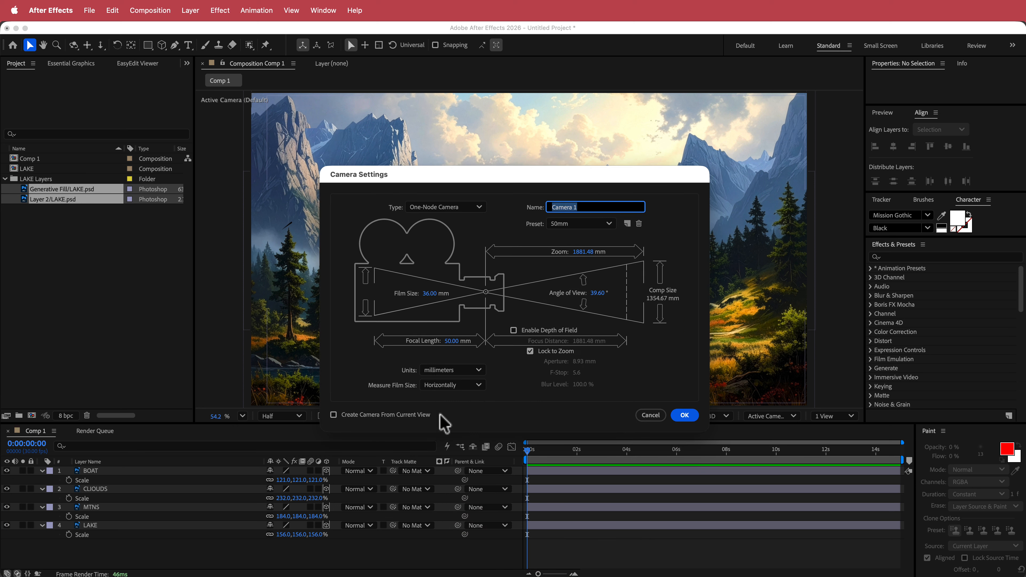
left_click(686, 414)
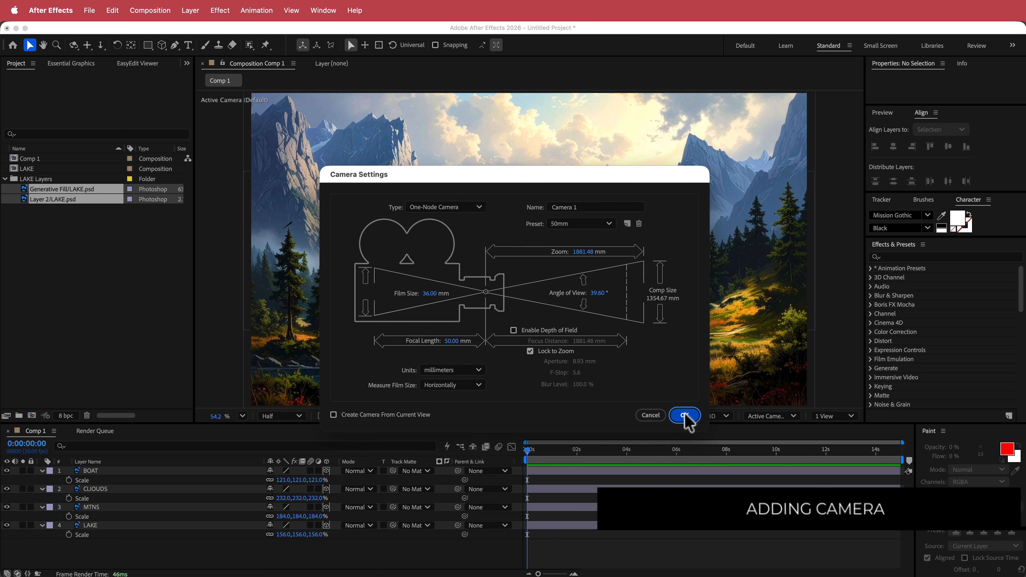
Create an orbit null for Camera 1.
right_click(98, 473)
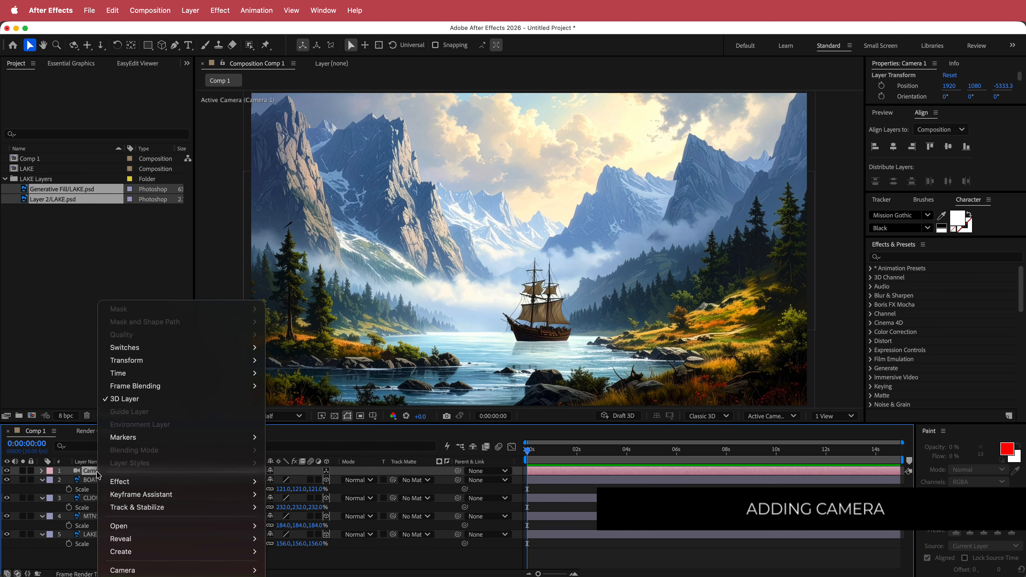
mouse_move(155, 570)
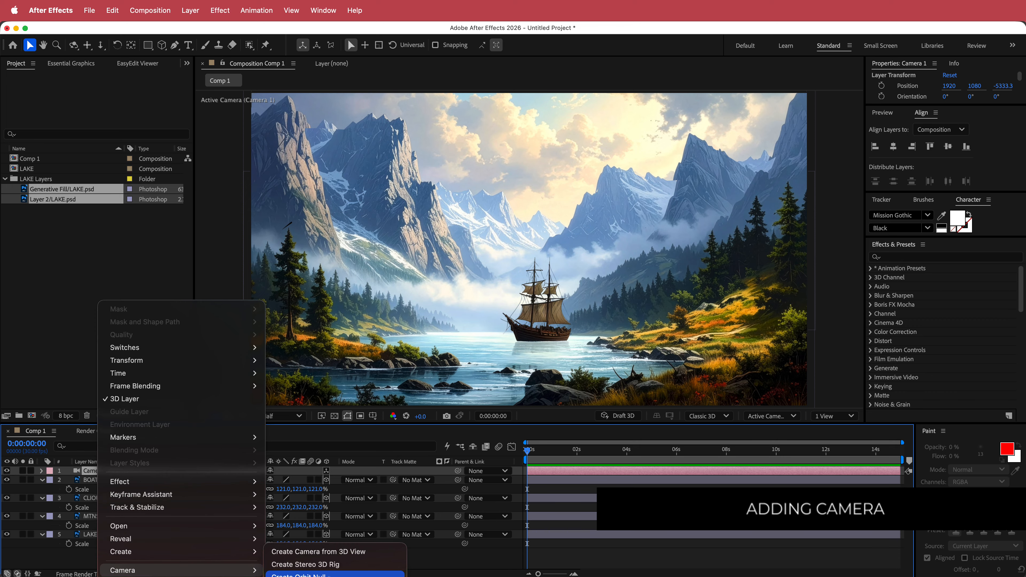
left_click(315, 575)
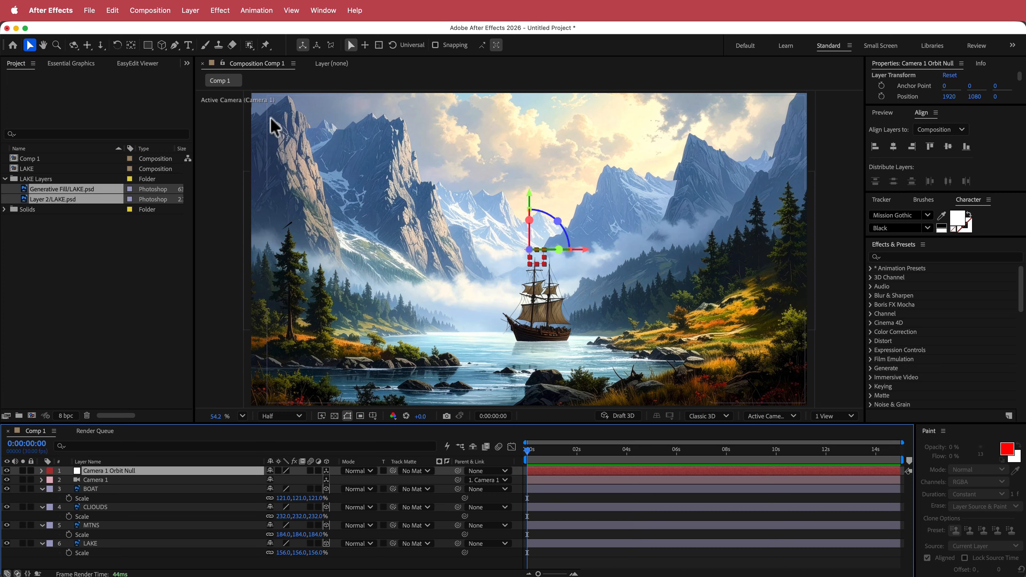
Set a starting Position keyframe on the Camera 1 Orbit Null at the beginning of the timeline.
double_click(131, 45)
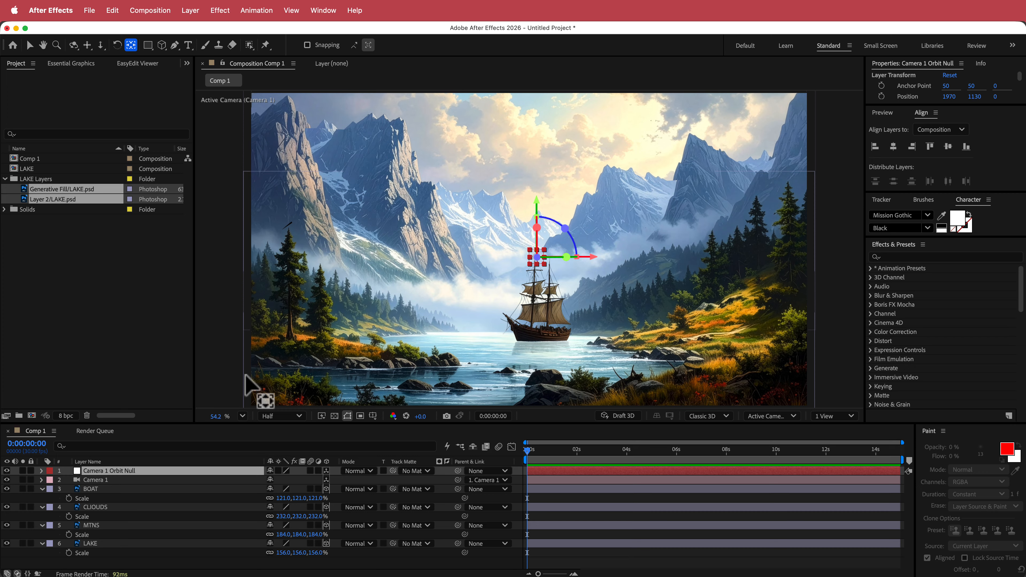
key("p")
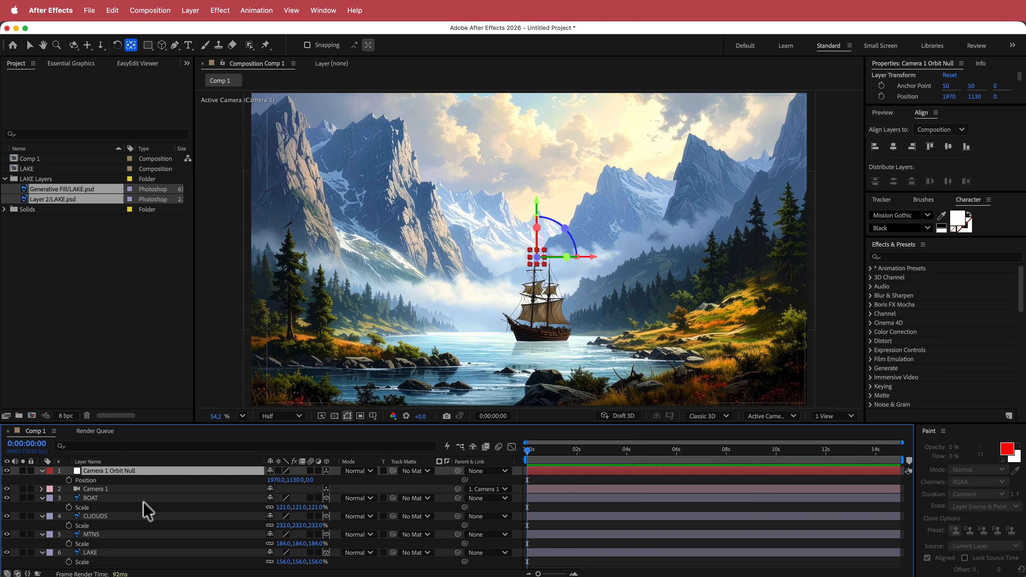
left_click(69, 479)
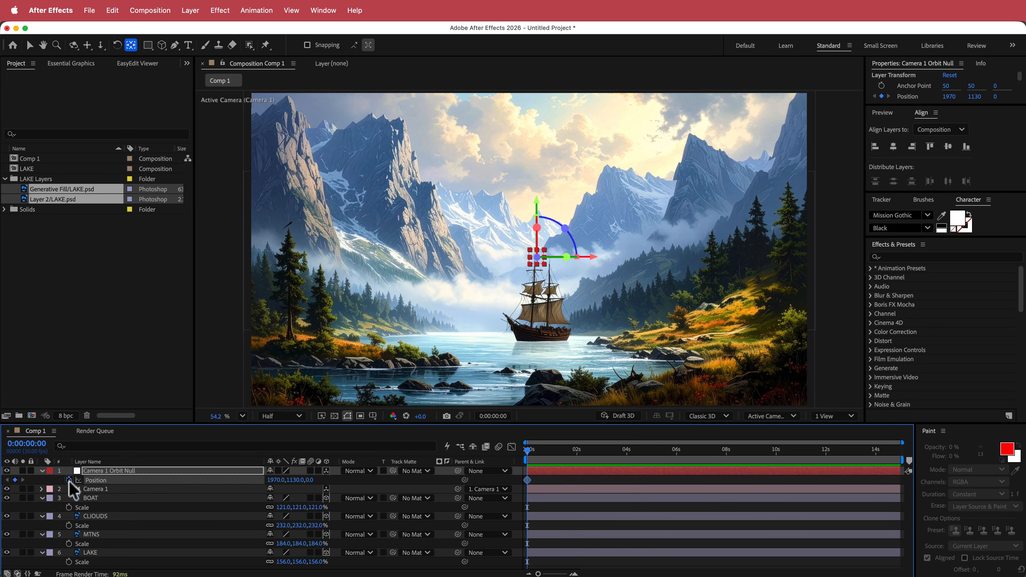
At the end of the timeline, push the orbit null's Z position to 2062 while checking the CLOUDS and MTNS layers.
left_click_drag(528, 451, 899, 451)
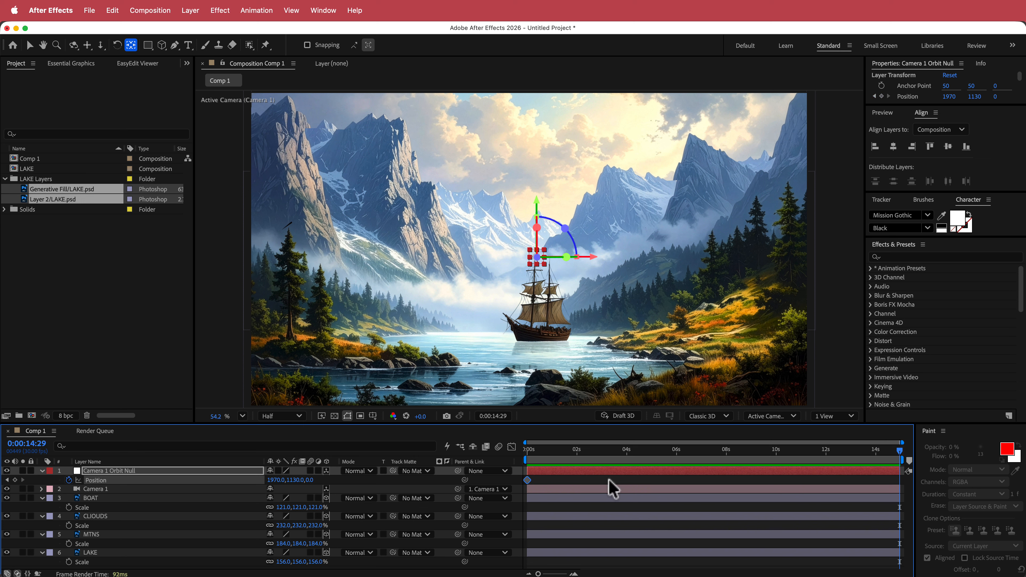
left_click_drag(310, 481, 412, 481)
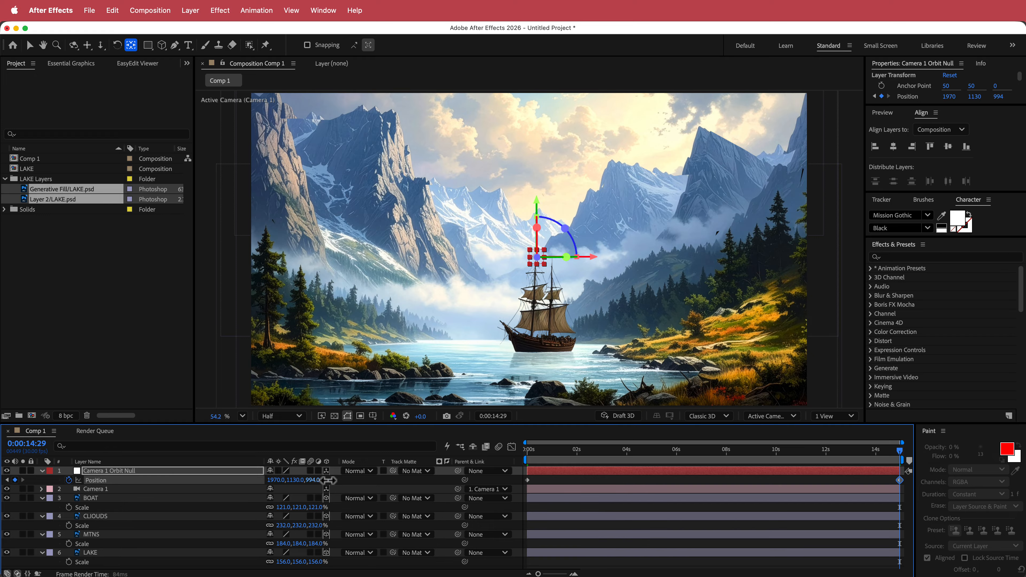
left_click_drag(328, 480, 802, 469)
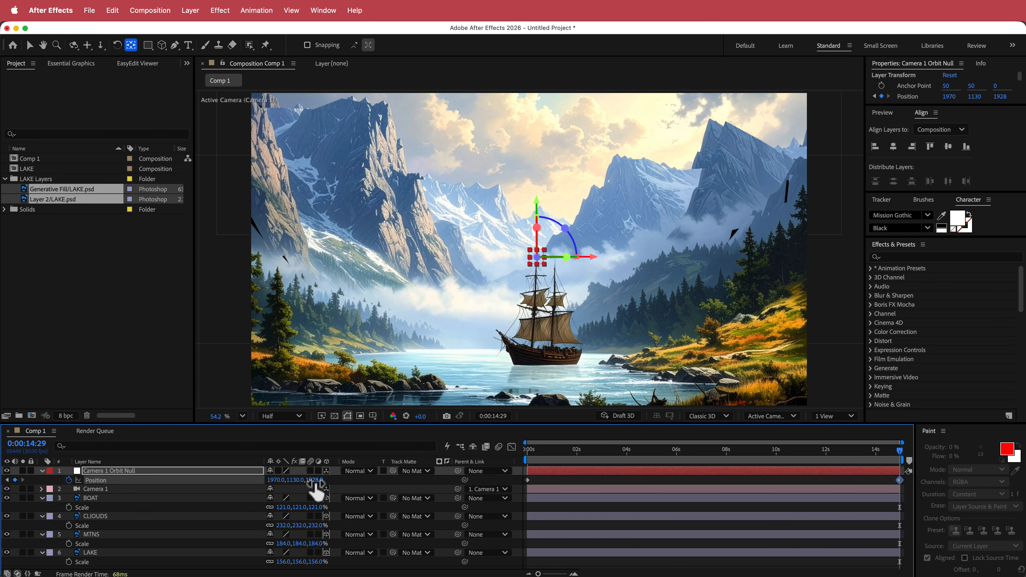
left_click_drag(305, 480, 194, 493)
left_click(97, 517)
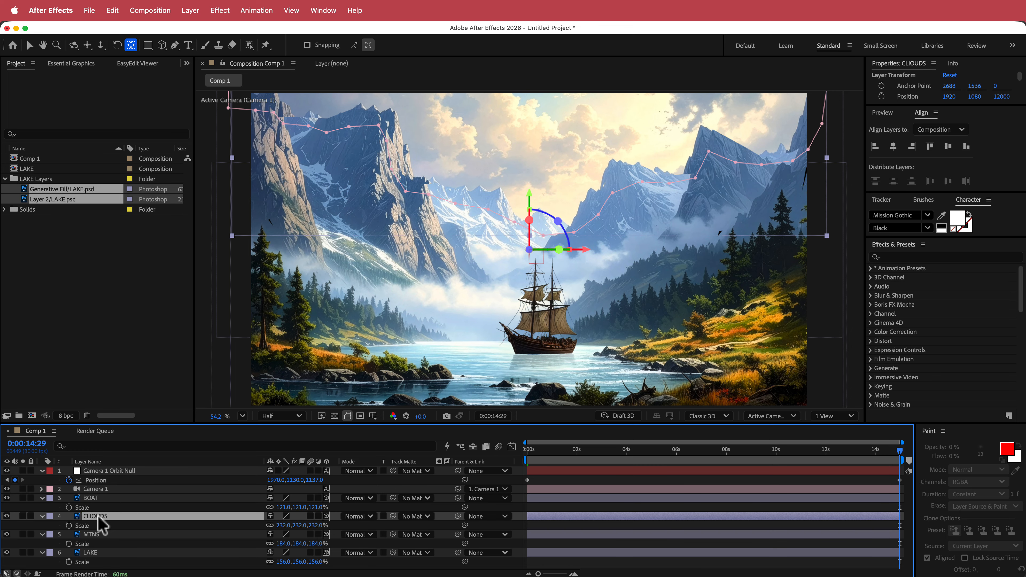
left_click(93, 534)
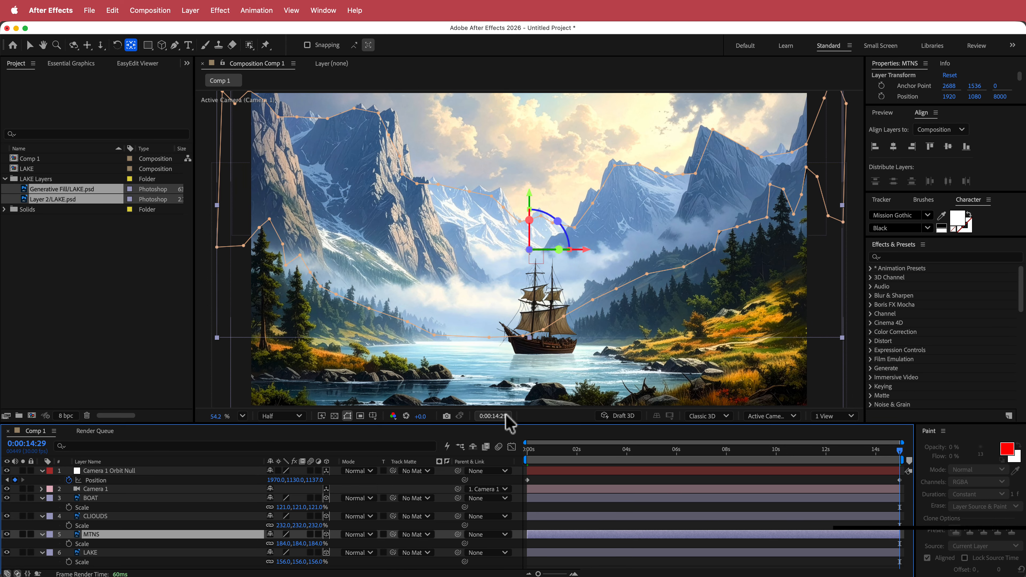
left_click_drag(313, 485, 318, 485)
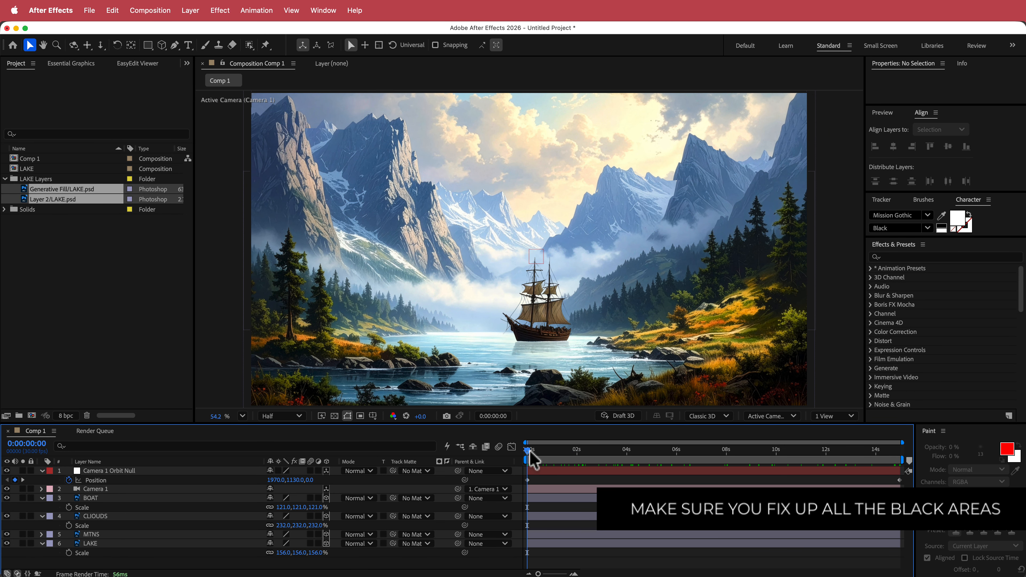
Keyframe the orbit null's X Rotation from 0° at the start to 2° at the end of the timeline.
left_click_drag(529, 451, 921, 448)
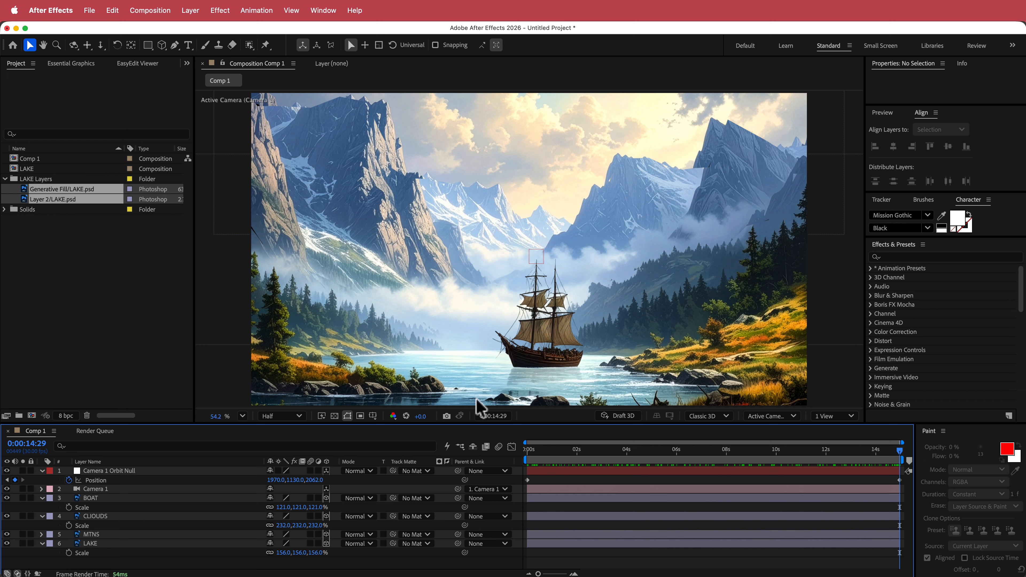
left_click_drag(528, 456, 470, 453)
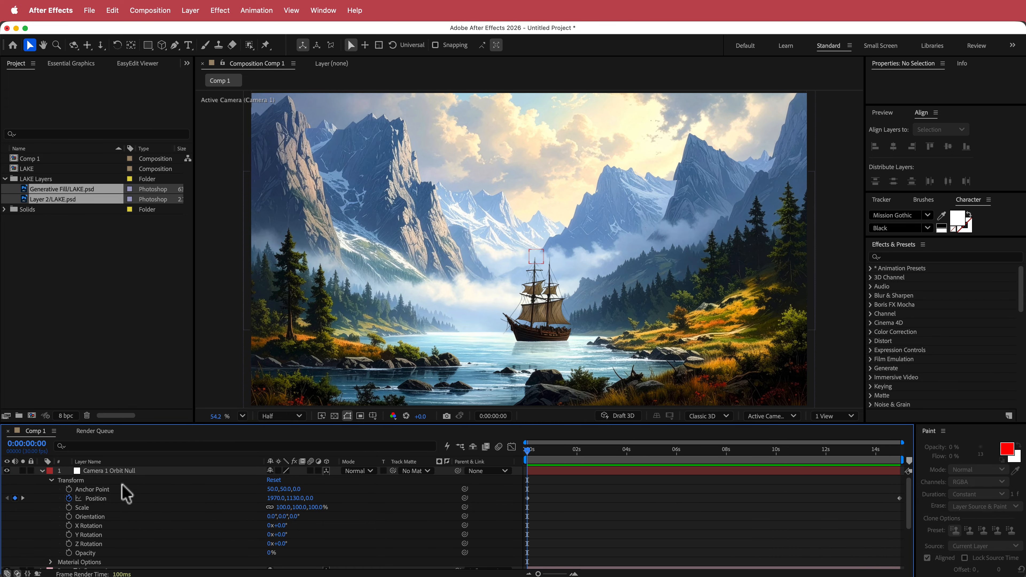
left_click(69, 526)
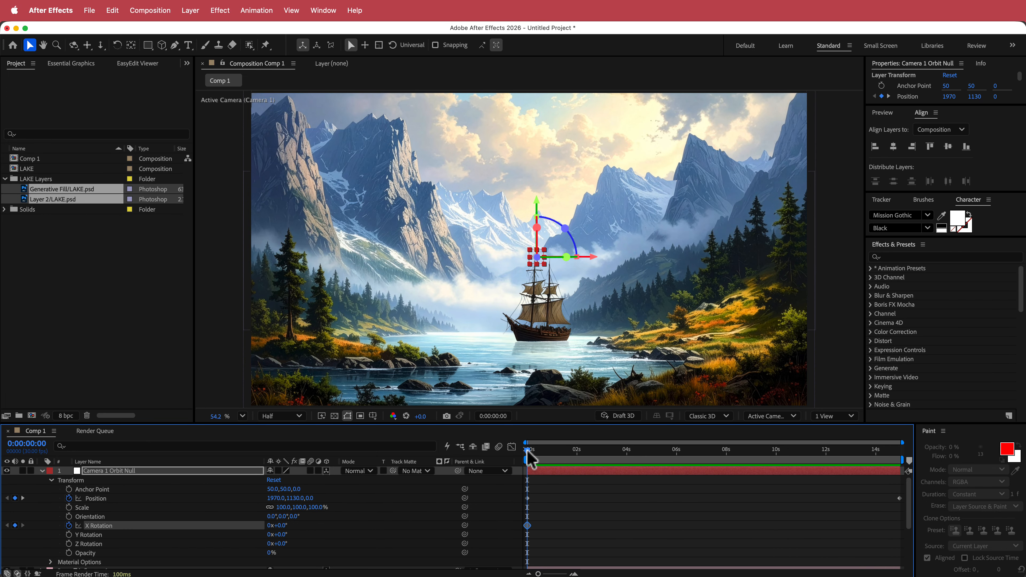
left_click_drag(529, 457, 913, 458)
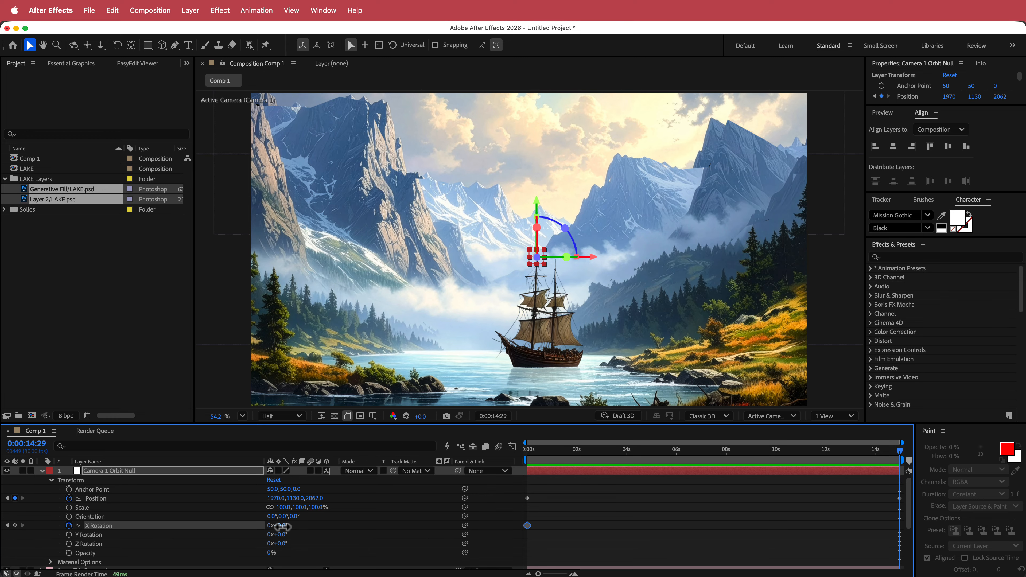
left_click_drag(282, 525, 282, 527)
type("2")
key("Return")
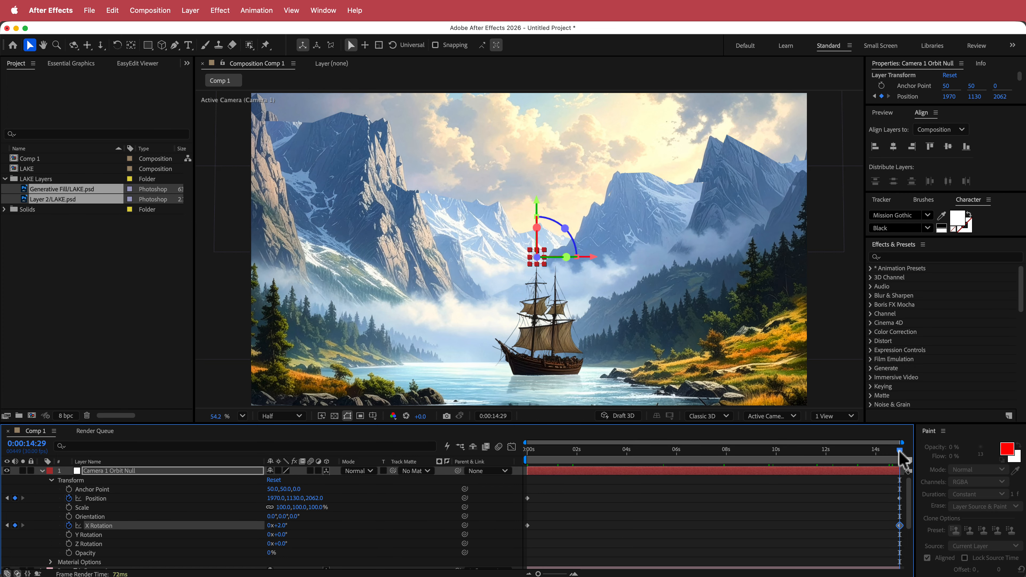
Keyframe the BOAT layer's Position at the start of the timeline and lower its X value at the end so the boat drifts left.
left_click_drag(899, 452, 925, 452)
left_click(42, 471)
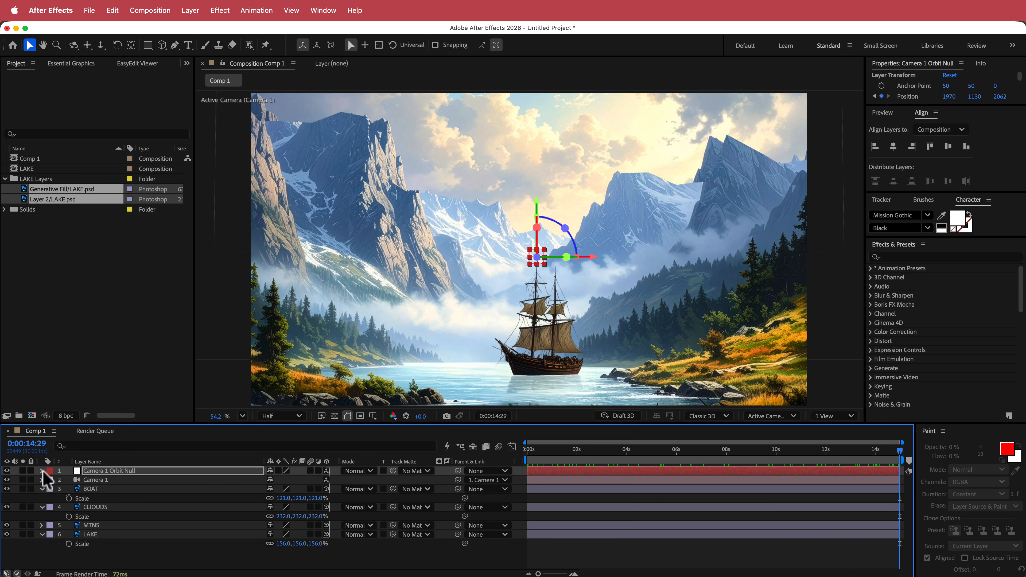
left_click(91, 489)
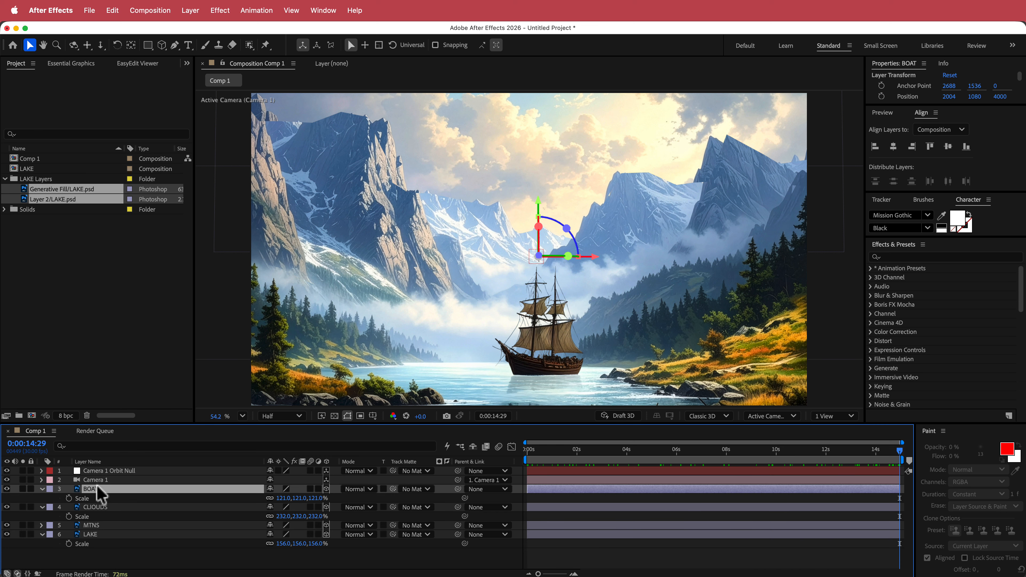
key("p")
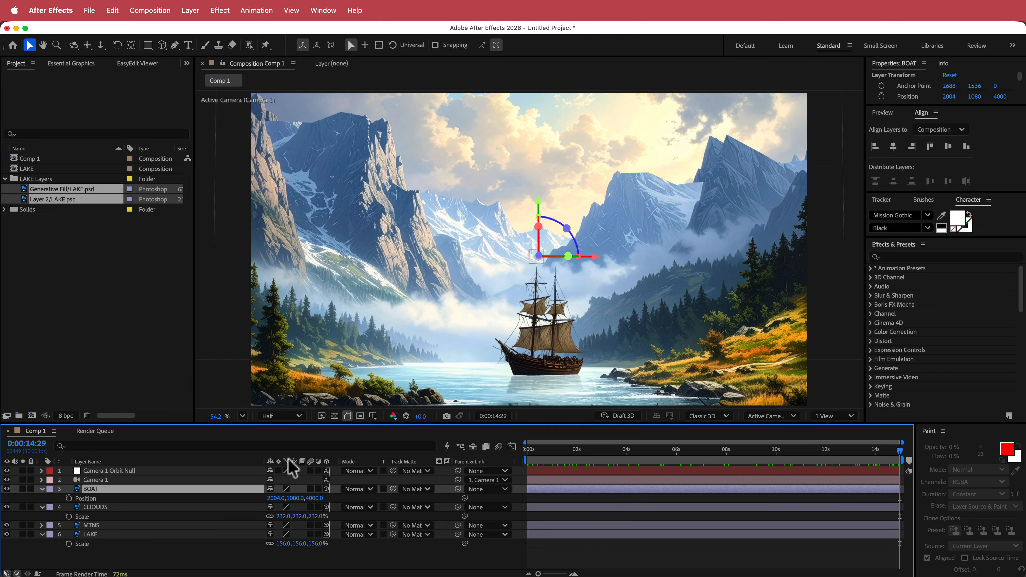
left_click(530, 452)
key("alt+shift+p")
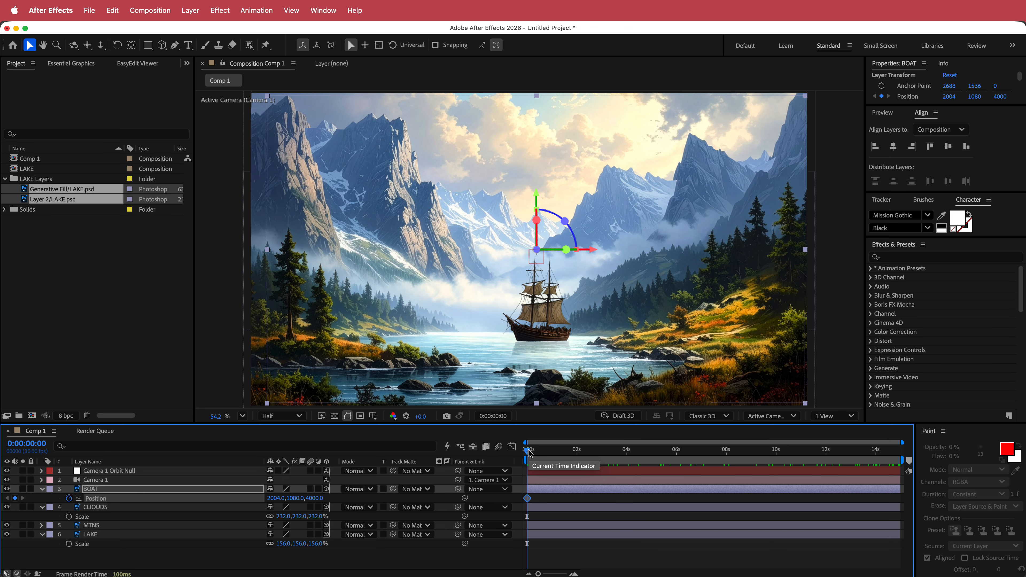
left_click_drag(530, 452, 909, 450)
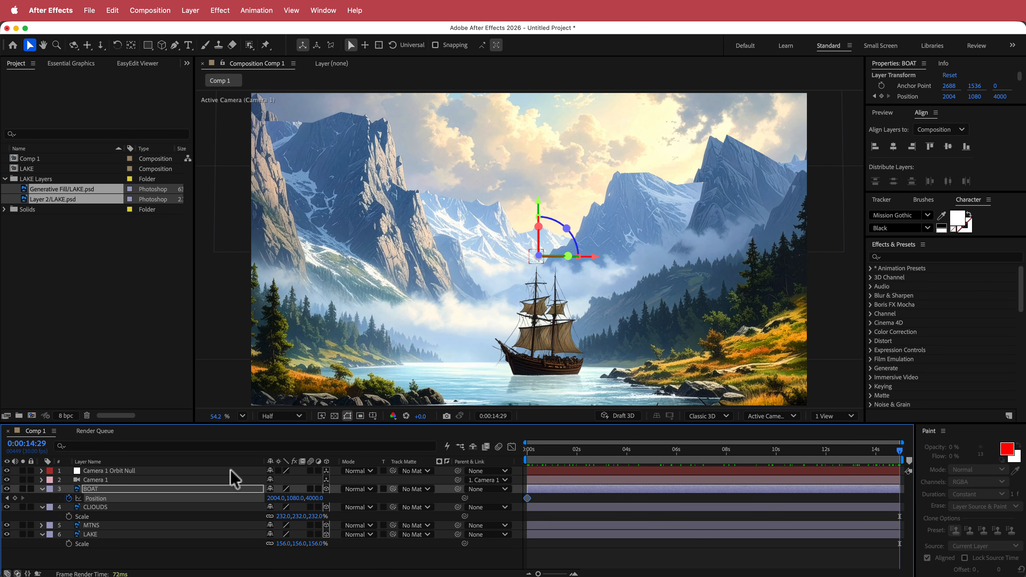
left_click_drag(271, 501, 188, 511)
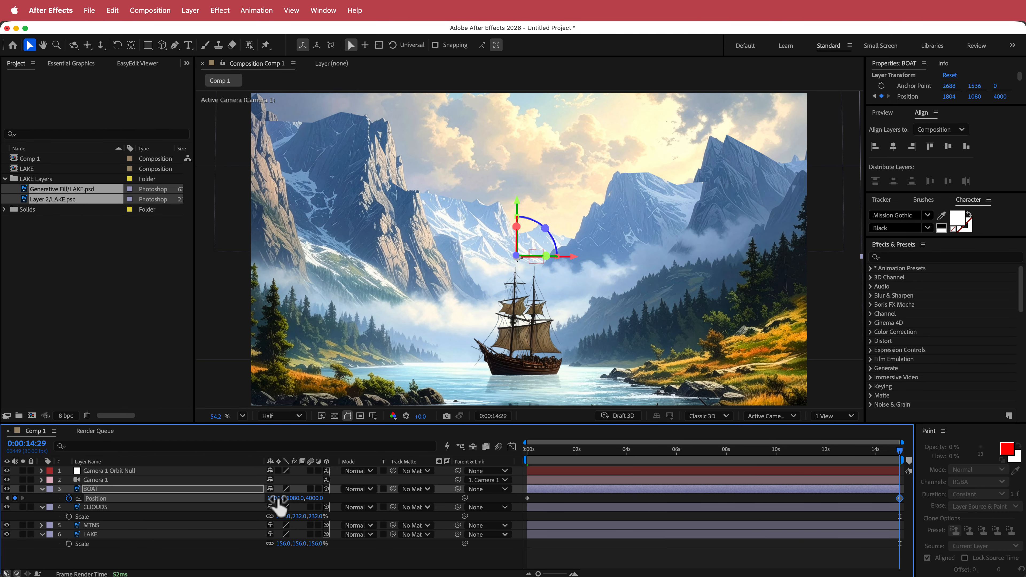
left_click_drag(279, 501, 242, 500)
left_click_drag(903, 453, 503, 452)
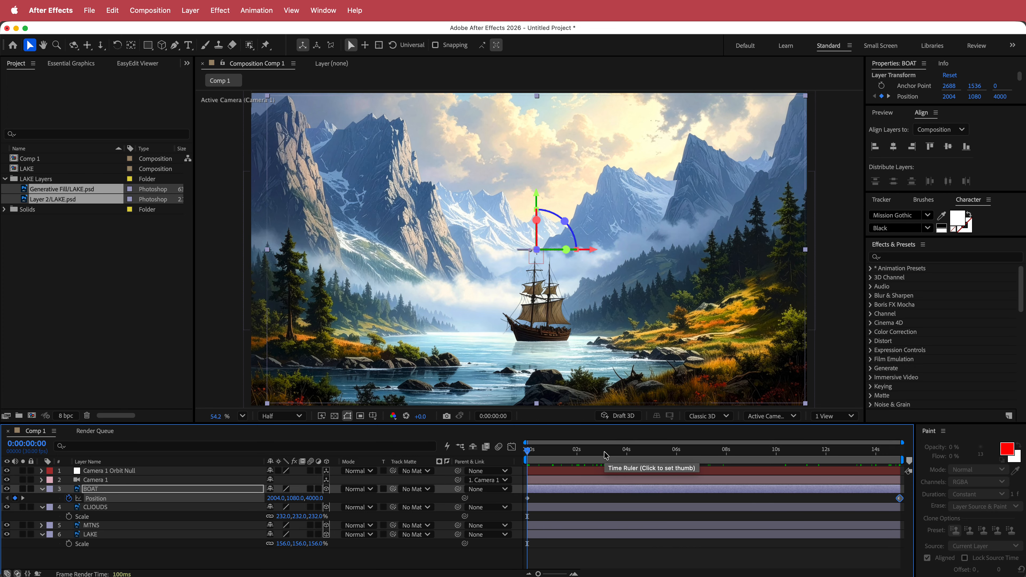
Create a new comp-sized solid layer named WAVE.
right_click(337, 482)
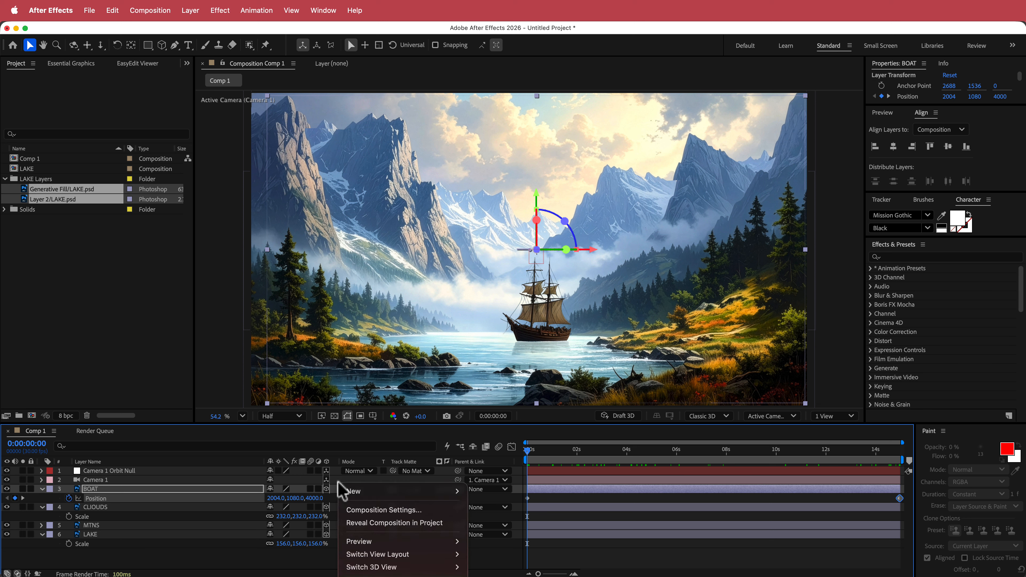
mouse_move(344, 491)
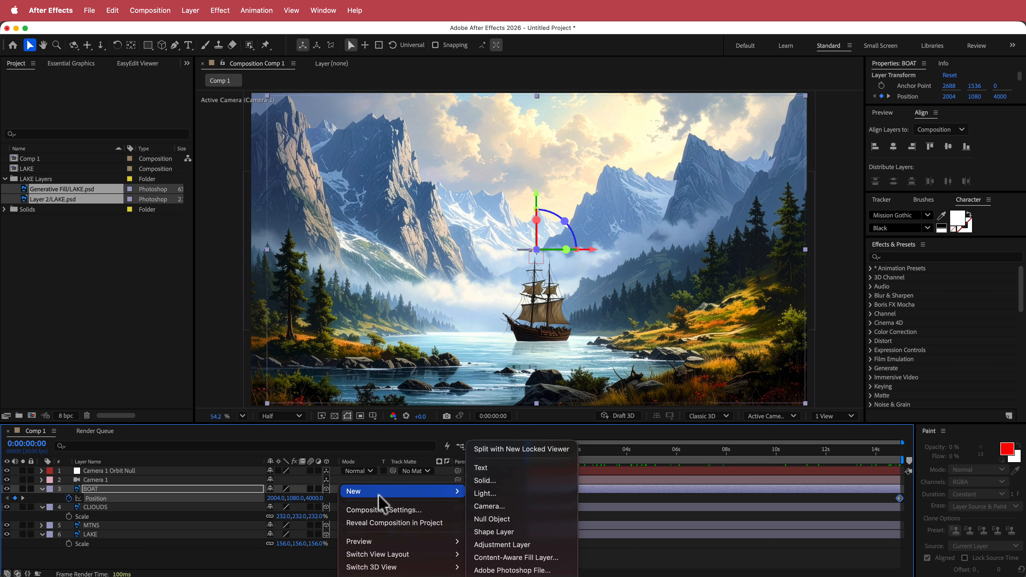
left_click(508, 480)
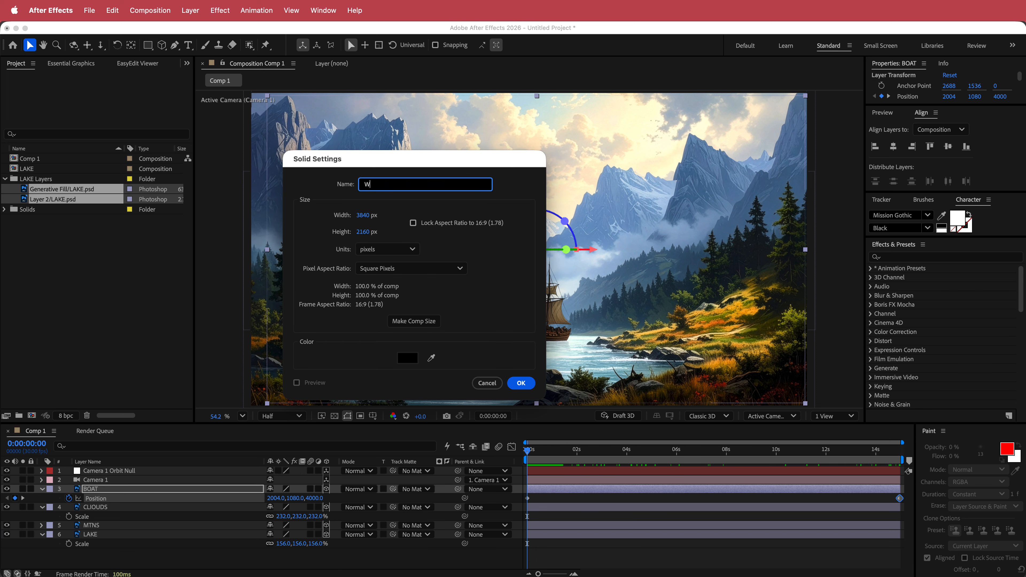
key("Return")
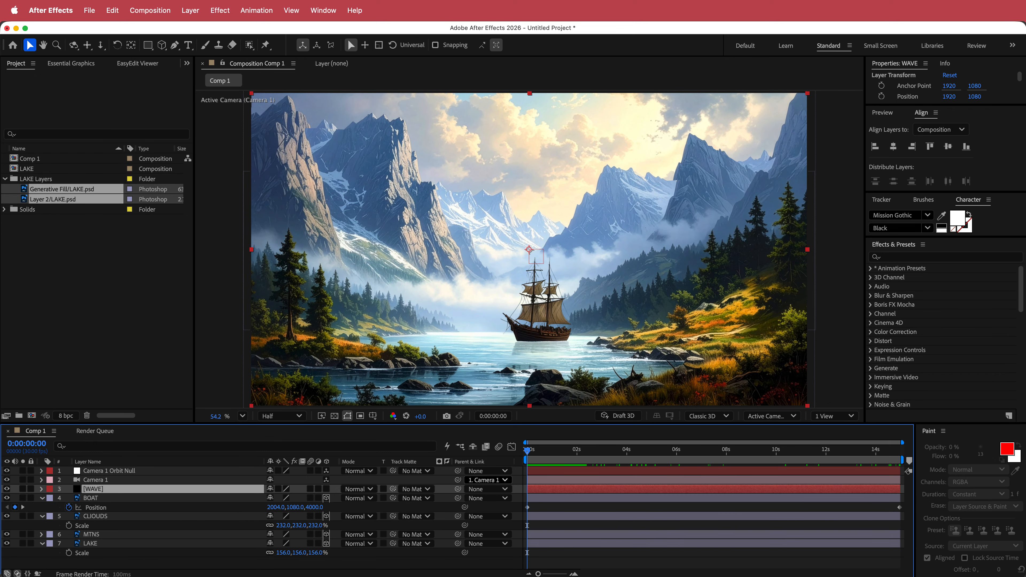
Apply the Fractal Noise effect to the WAVE solid.
key("ctrl+space")
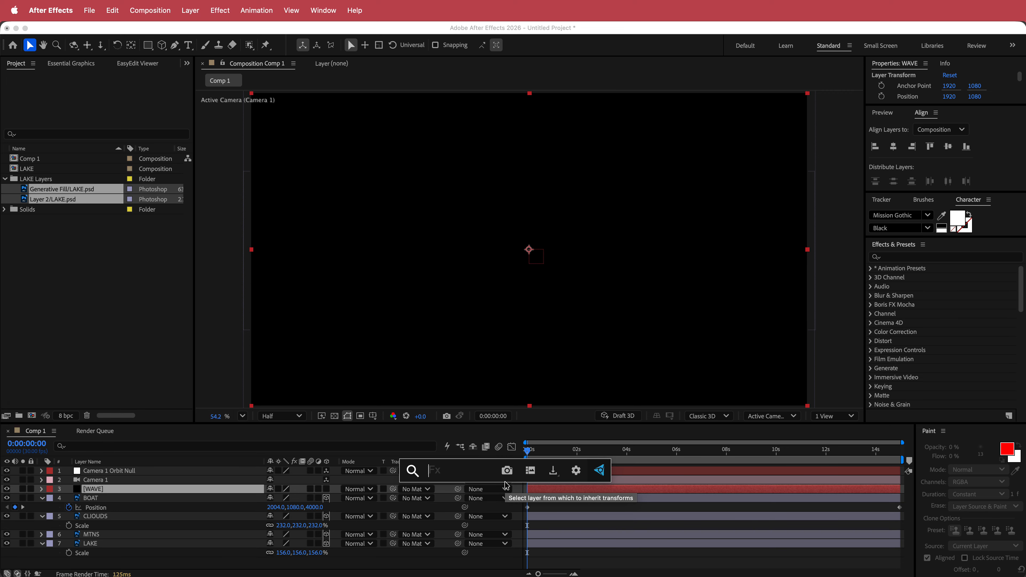
type("frac")
key("Down")
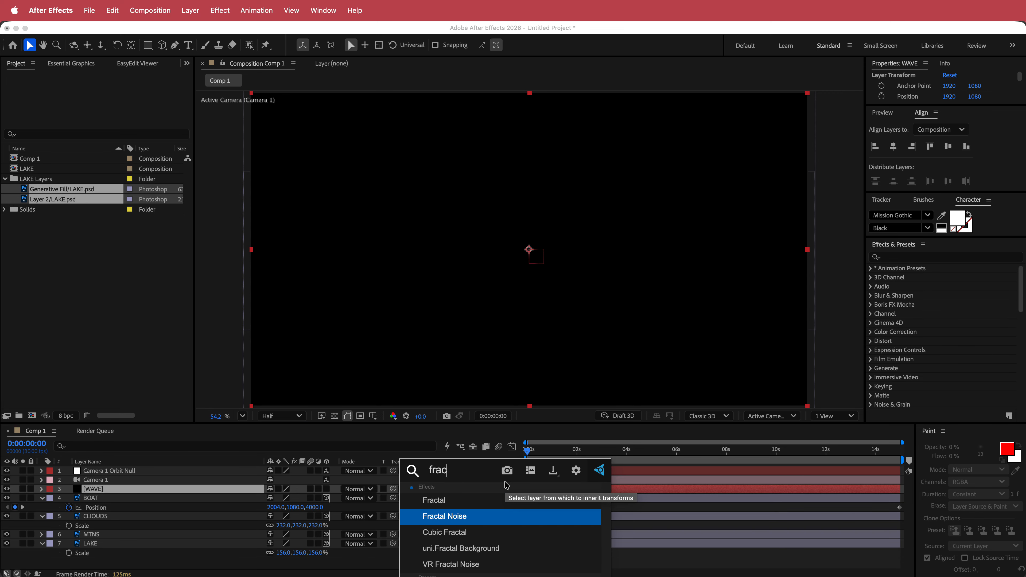
key("Return")
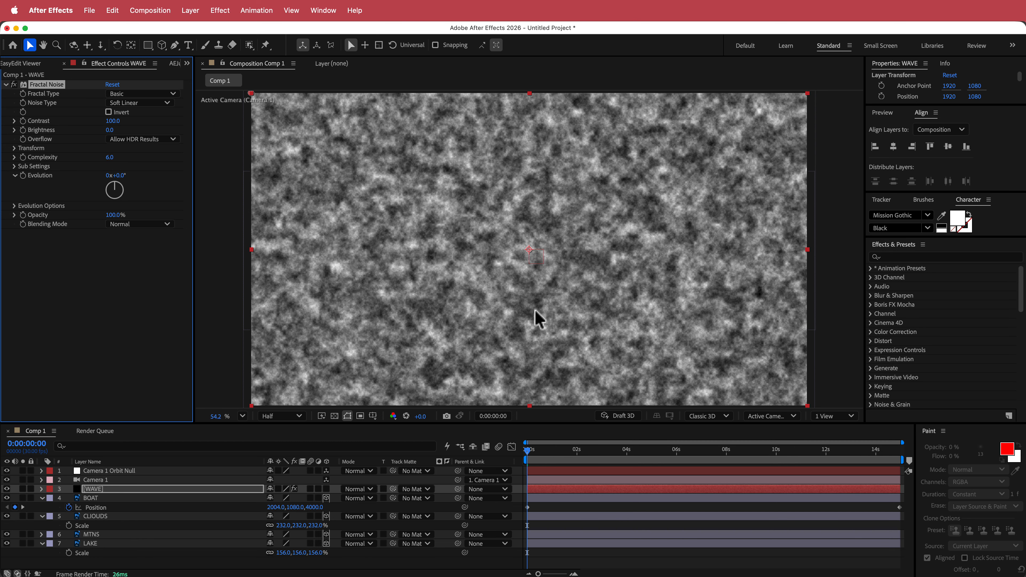
Turn off Uniform Scaling in Fractal Noise's Transform and set Scale Height to 10.
left_click(15, 148)
left_click(108, 166)
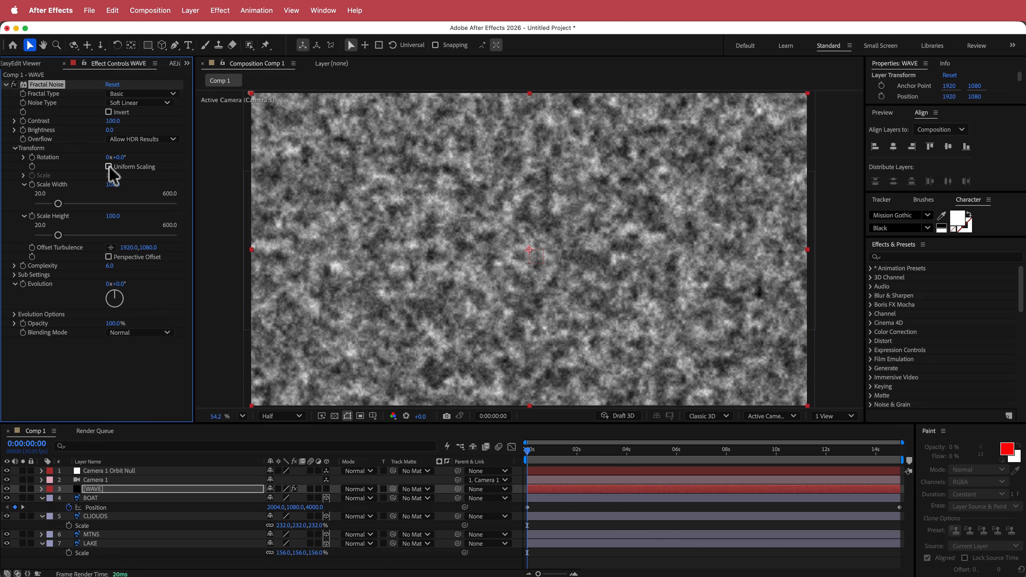
left_click(113, 216)
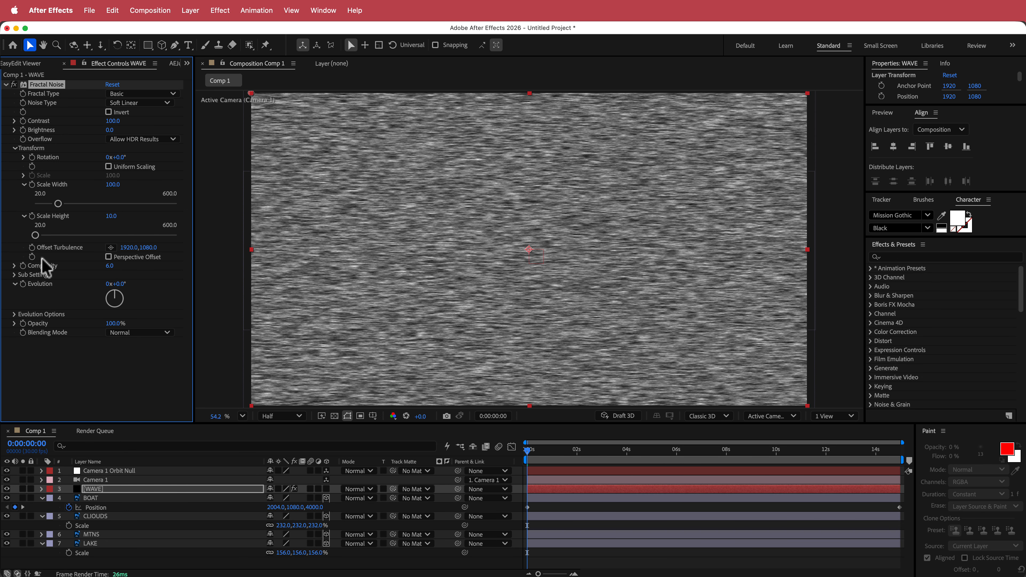
Add the expression time*300 to the Fractal Noise Evolution and preview it along the timeline.
left_click(23, 284, "alt")
type("time")
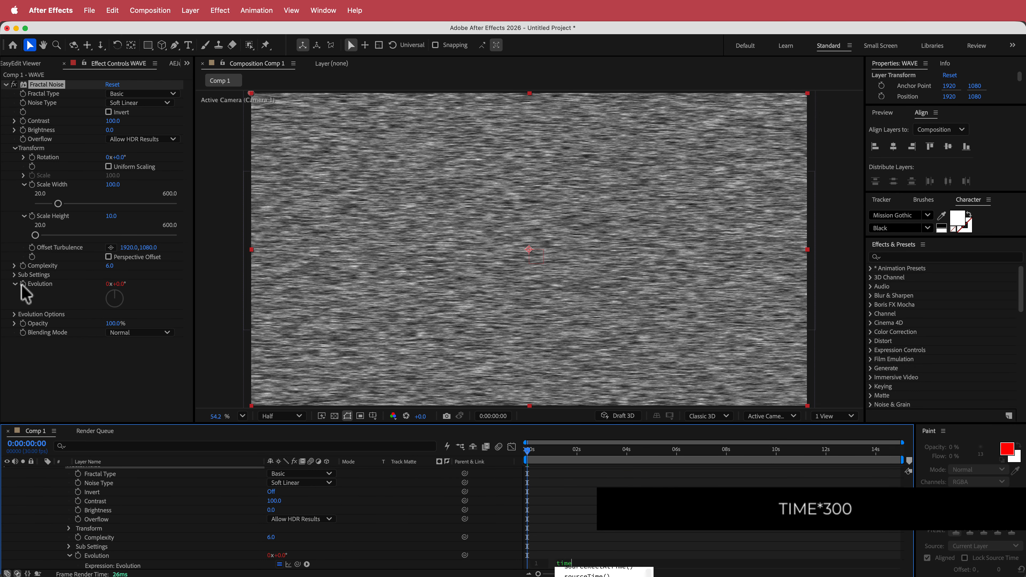
type("*")
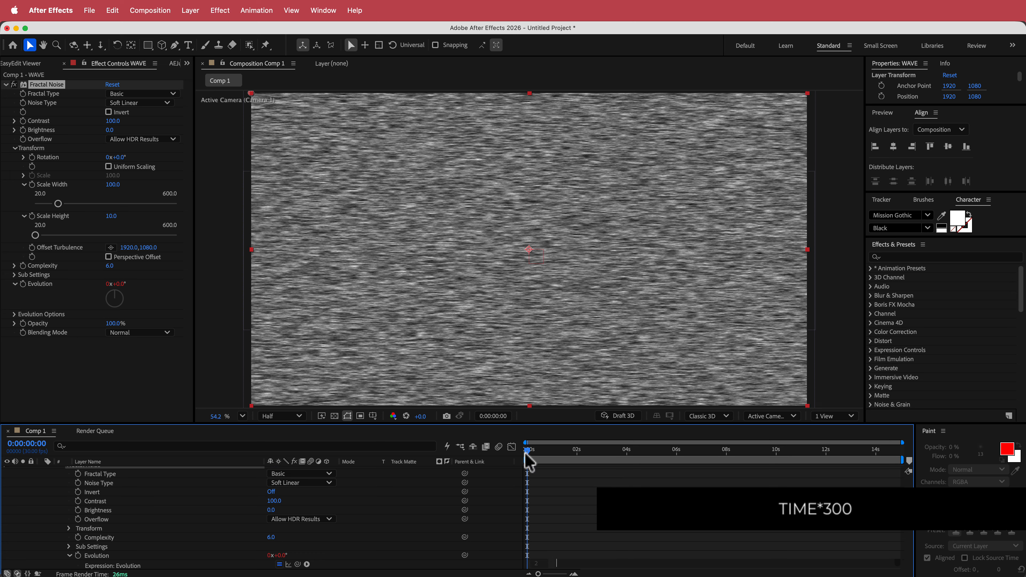
left_click_drag(527, 458, 923, 459)
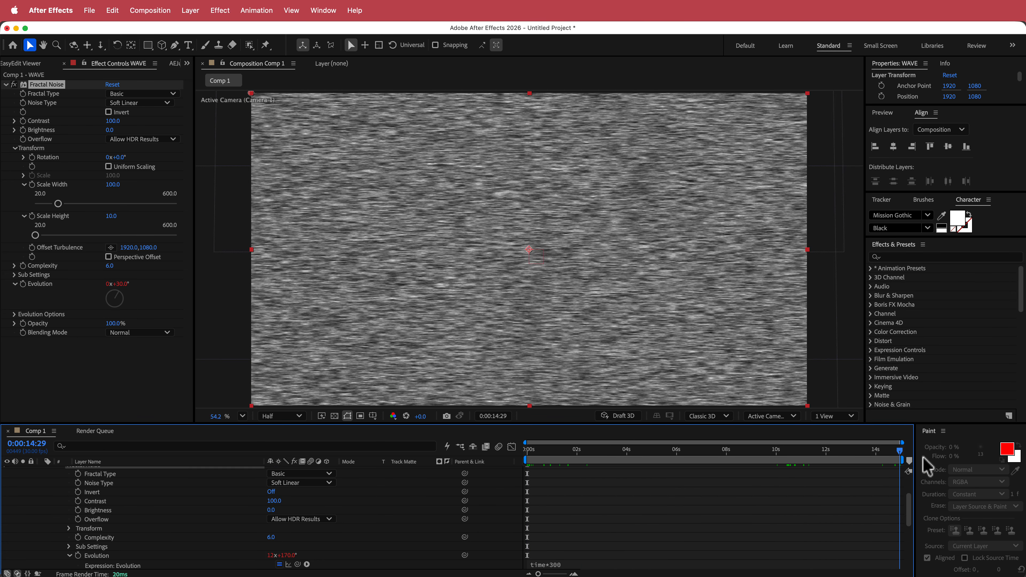
key("Home")
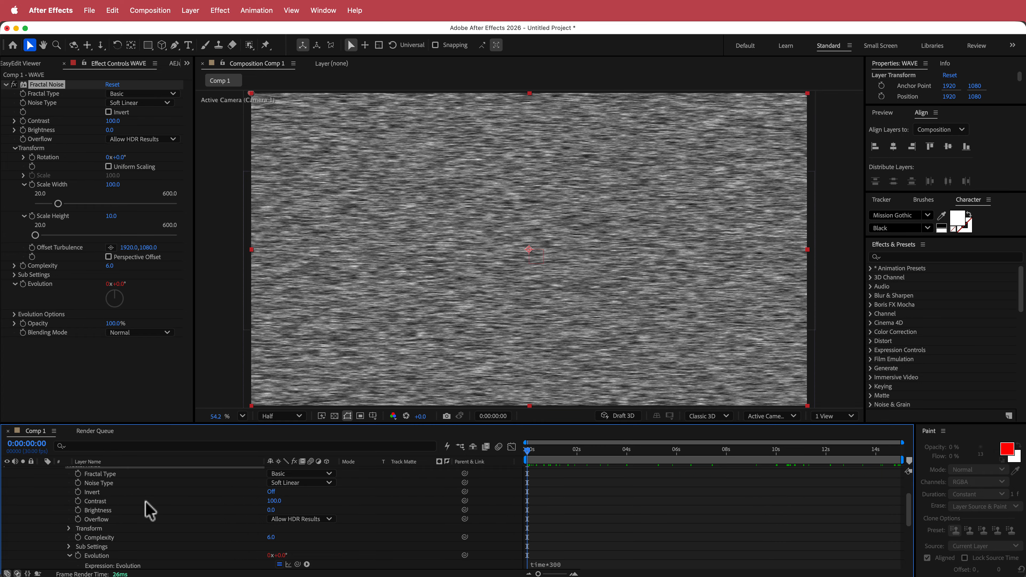
Collapse the WAVE layer and turn off its visibility.
scroll(147, 511, "up", 3)
left_click(42, 489)
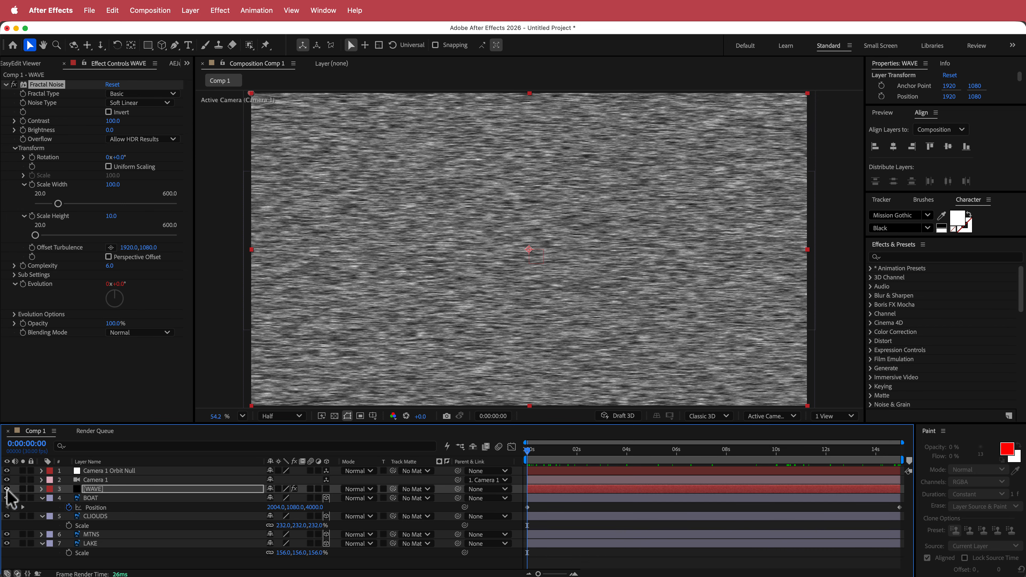
left_click(7, 489)
Create a new adjustment layer and move it to the top of the layer stack.
right_click(335, 490)
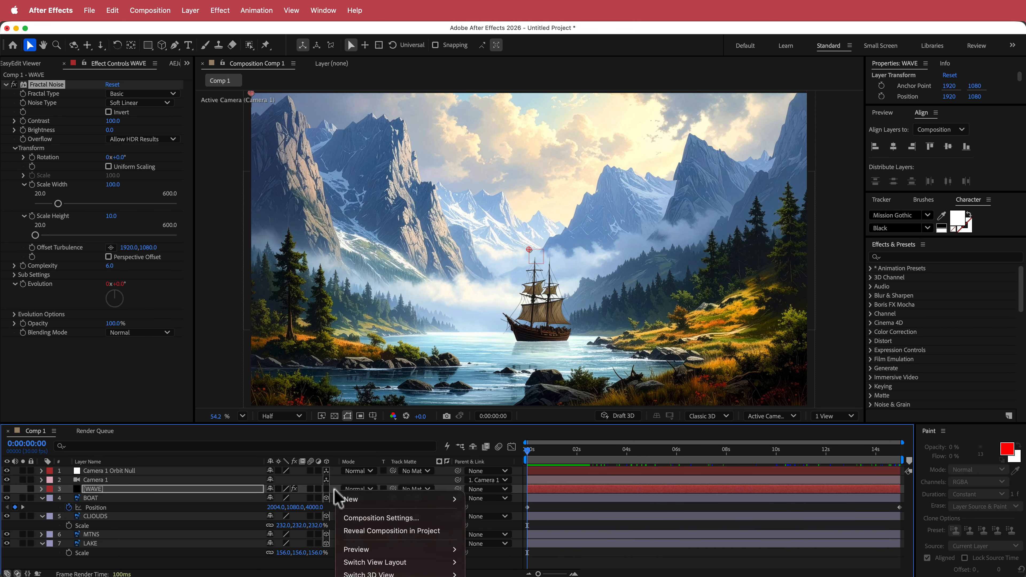
mouse_move(373, 500)
left_click(522, 544)
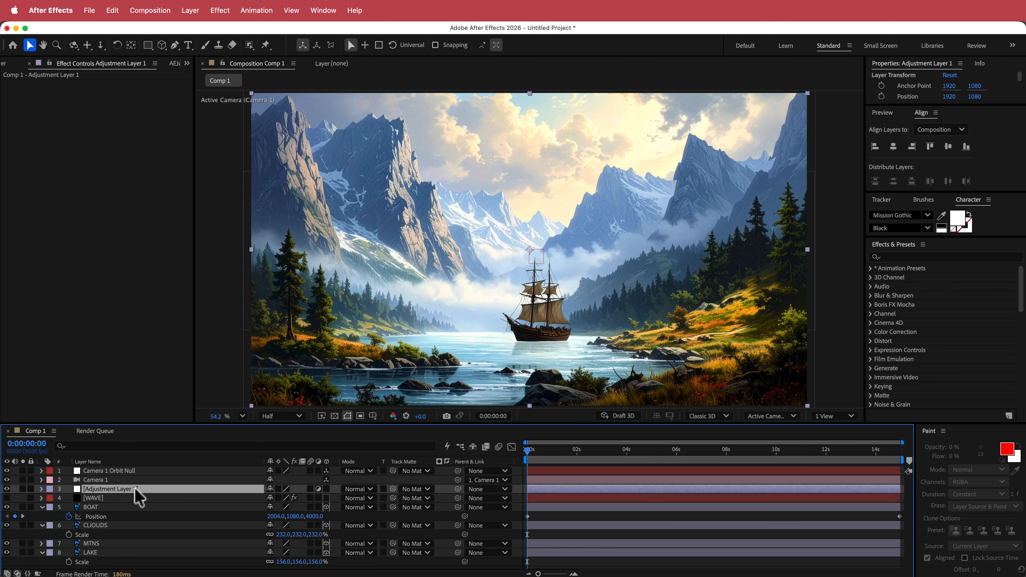
mouse_move(135, 489)
left_mouse_down()
mouse_move(133, 468)
mouse_move(130, 491)
mouse_move(131, 478)
left_mouse_up()
Apply the Displacement Map effect to the adjustment layer.
key("ctrl+space")
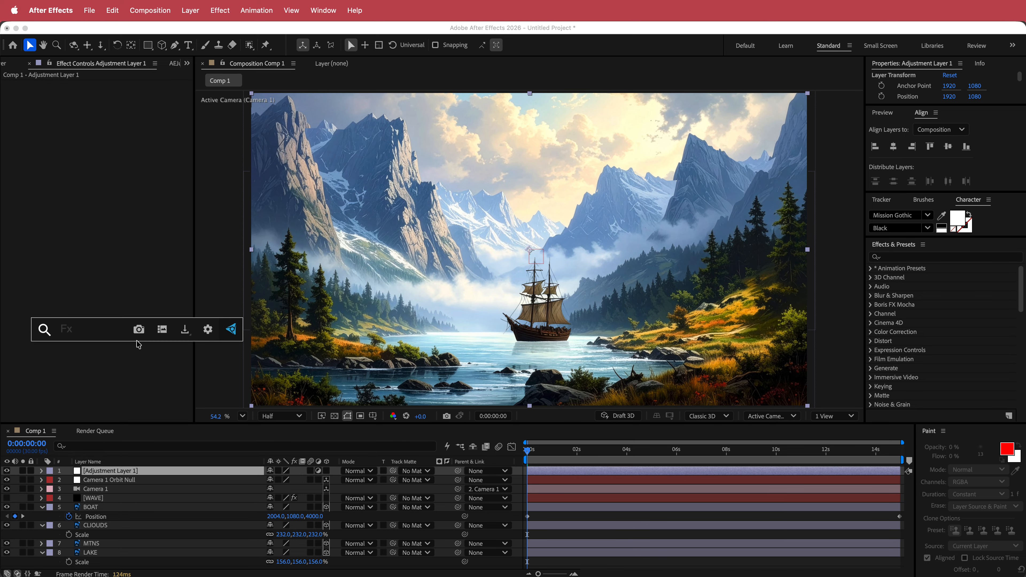
type("dis")
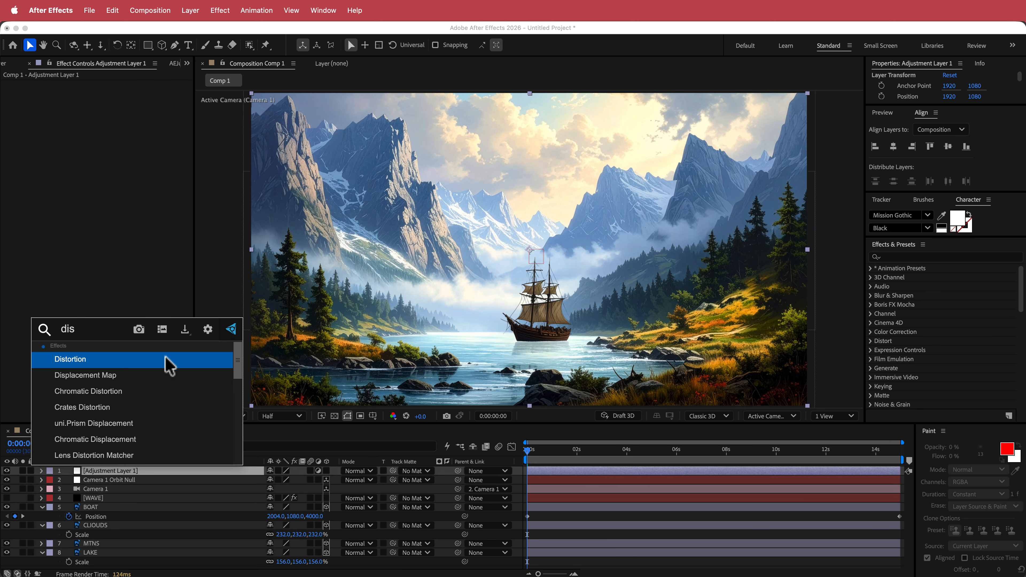
key("Down")
key("Return")
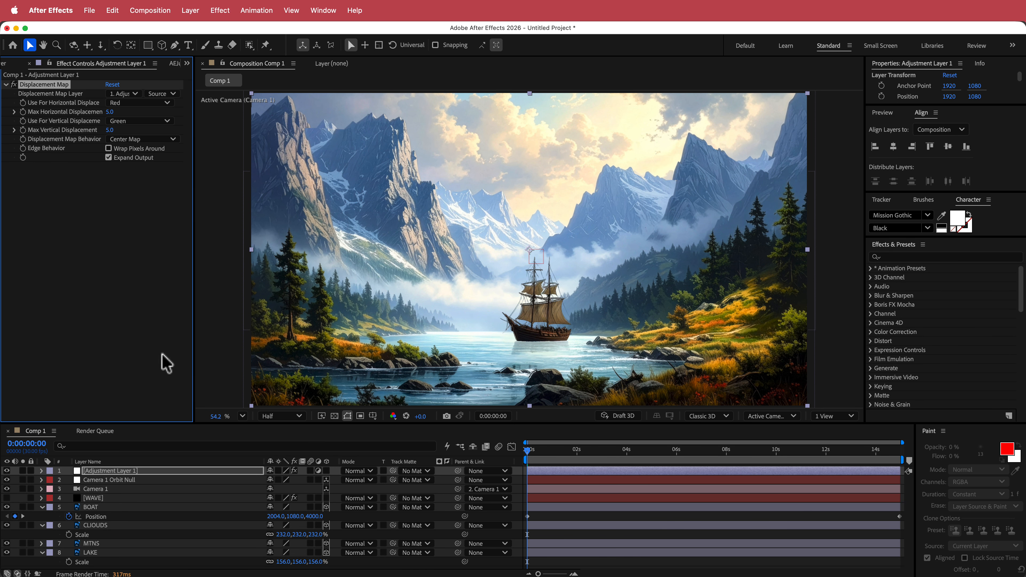
Set the Displacement Map Layer to WAVE using Effects & Masks as its source.
left_click(131, 95)
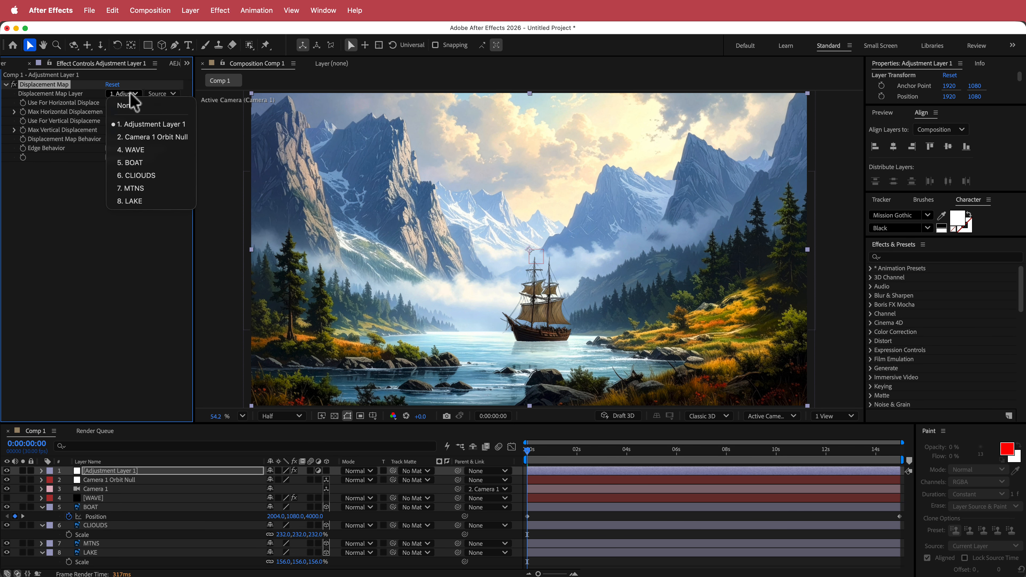
left_click(151, 150)
left_click(172, 95)
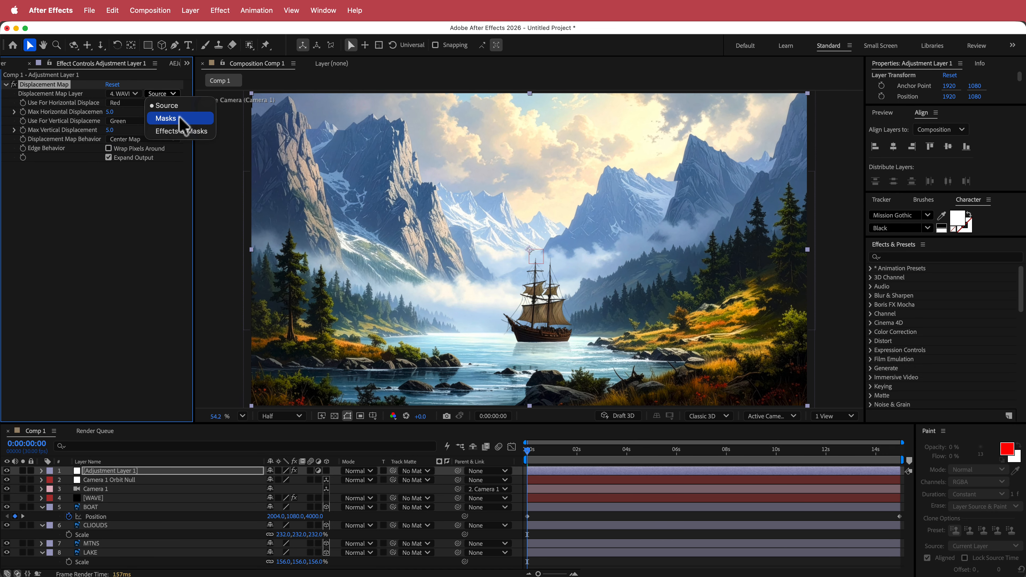
left_click(180, 130)
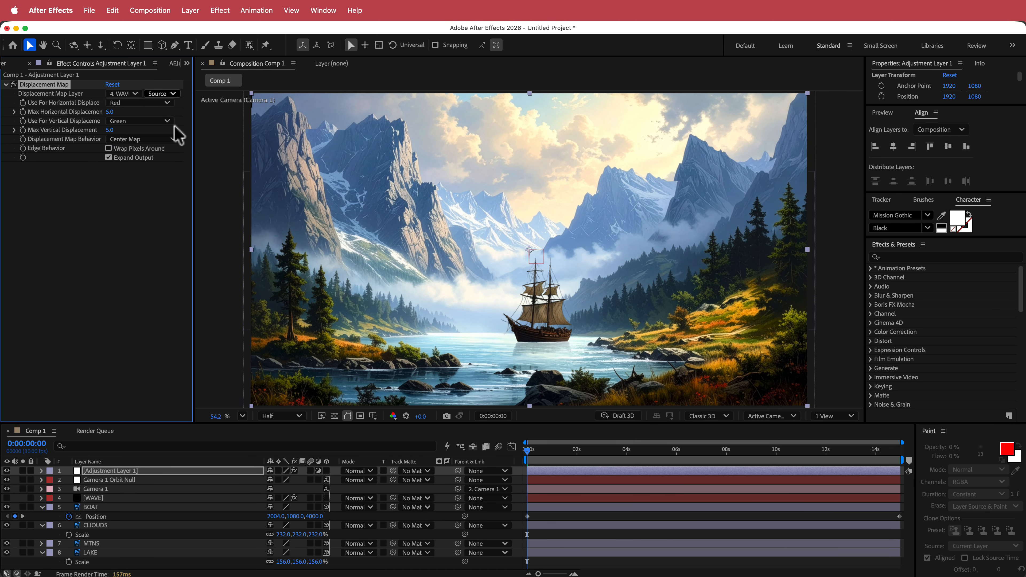
Set both horizontal and vertical displacement to use Luminance.
left_click(130, 107)
left_click(140, 166)
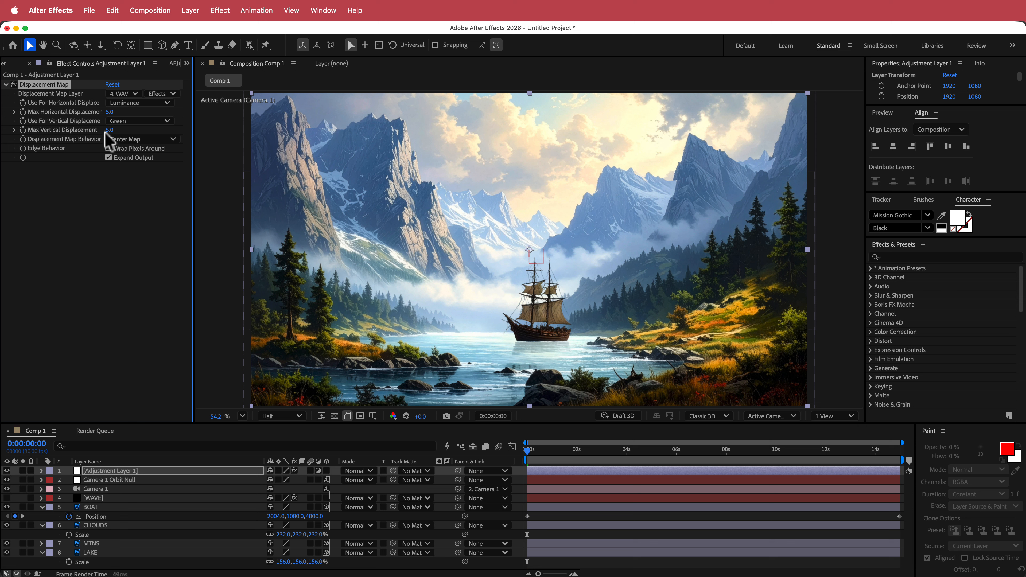
left_click(130, 121)
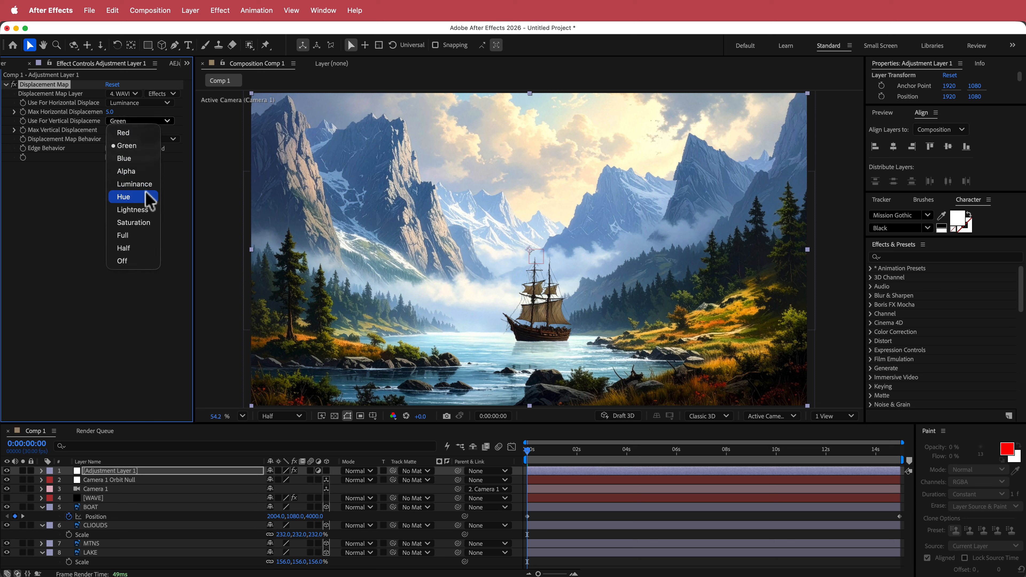
left_click(141, 185)
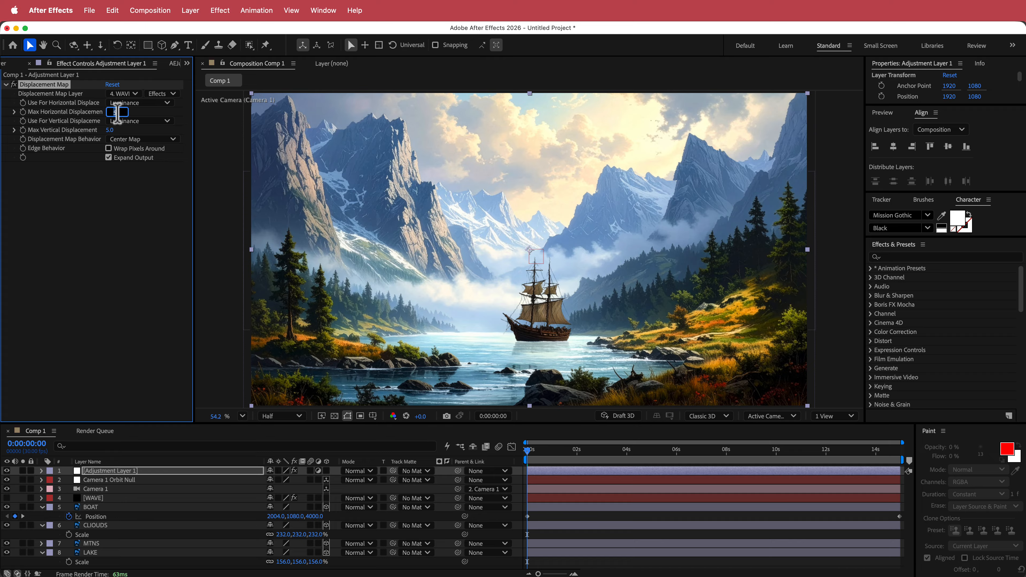
Set Max Horizontal Displacement to 40 and Max Vertical Displacement to 10.
key("Return")
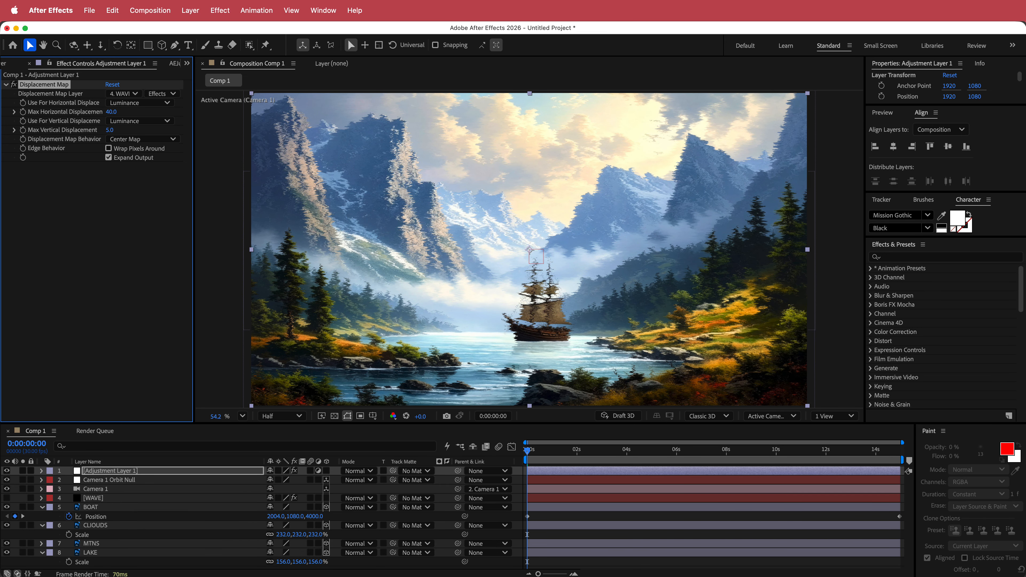
left_click(110, 129)
mouse_move(528, 459)
left_mouse_down()
mouse_move(907, 458)
mouse_move(518, 451)
left_mouse_up()
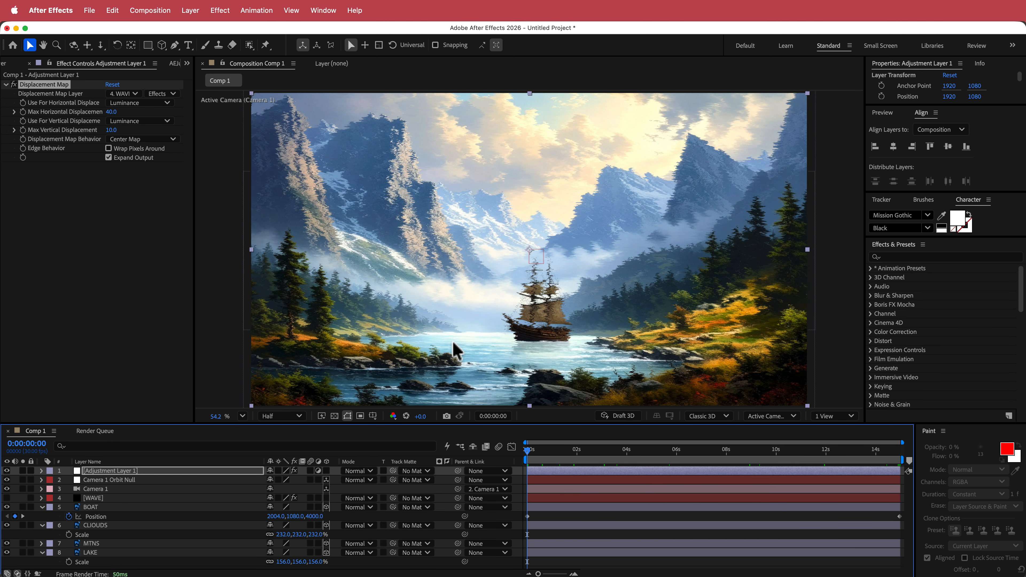
Draw a closed Pen-tool mask around the lake water on the adjustment layer.
left_click(175, 45)
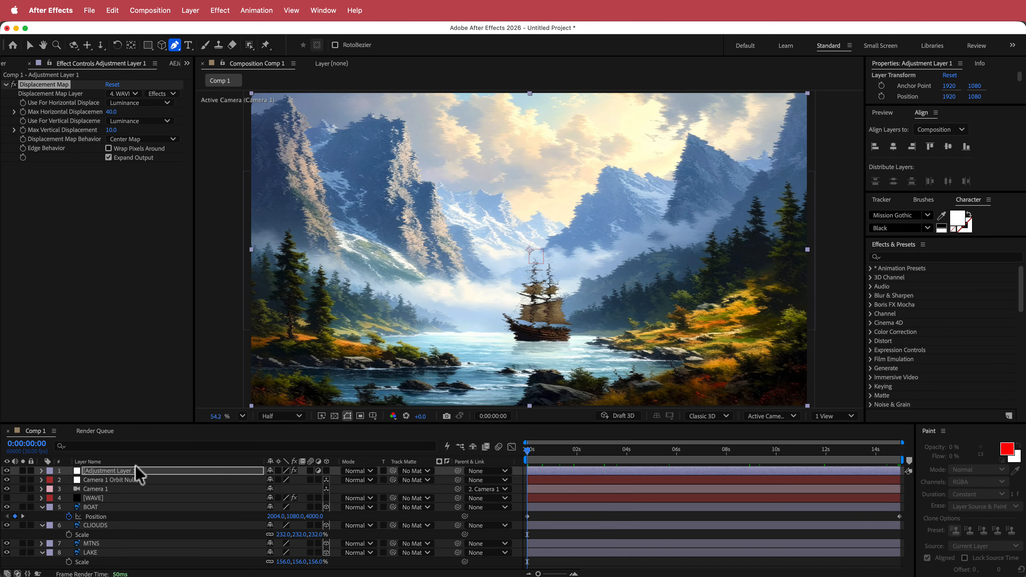
left_click(506, 336)
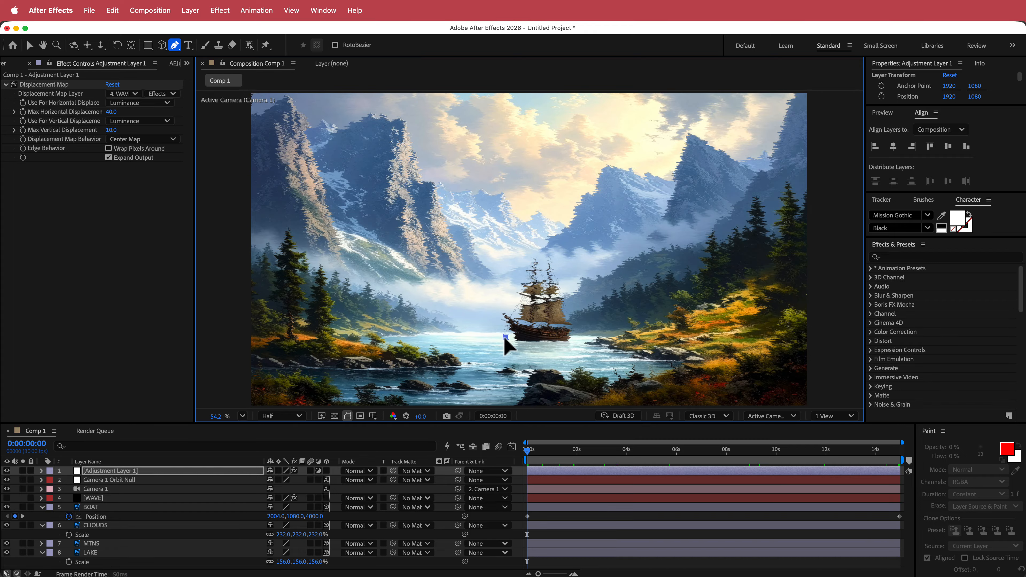
left_click(435, 337)
left_click(422, 341)
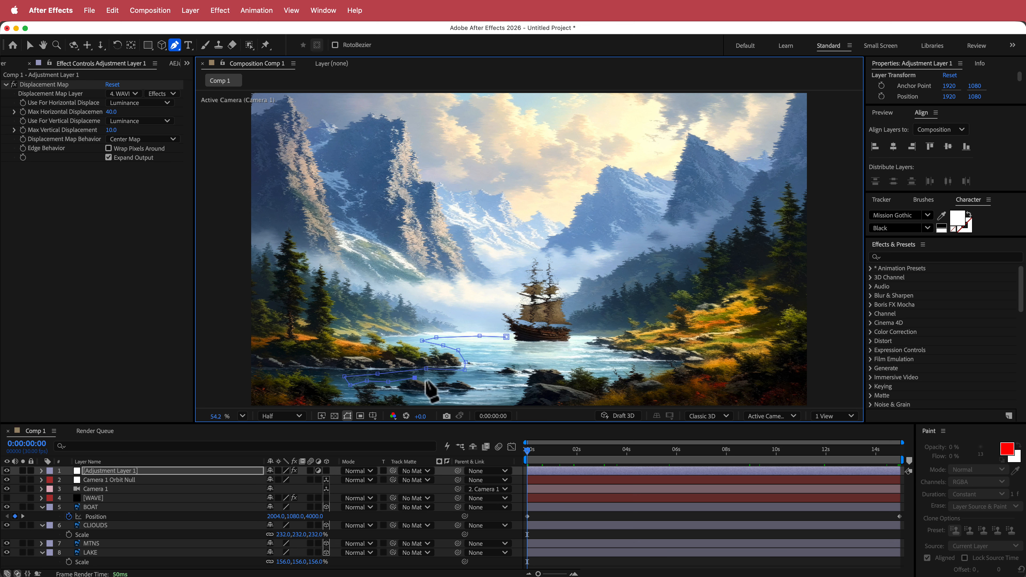
left_click(506, 337)
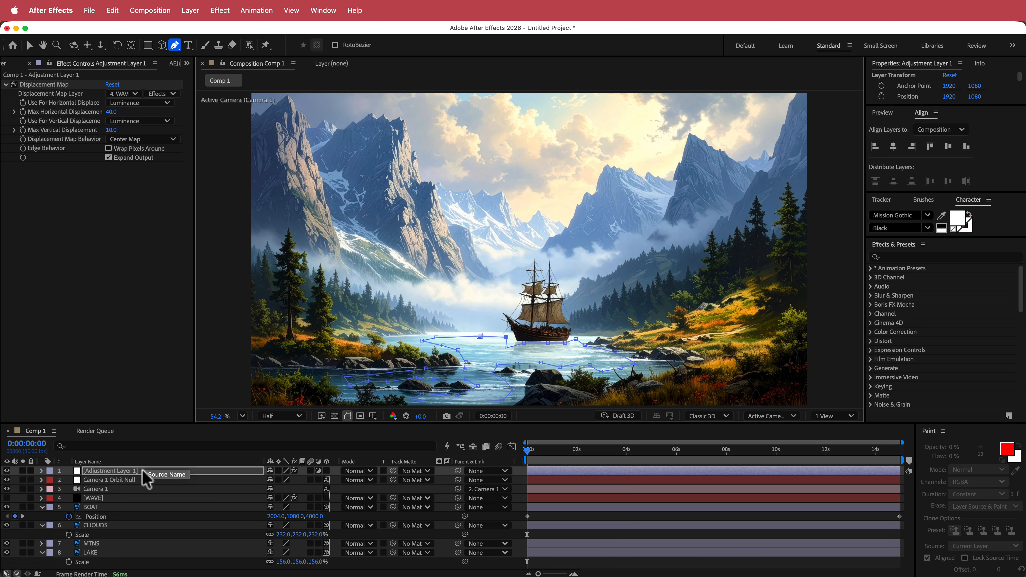
Set the mask's feather to 10 pixels.
key("f")
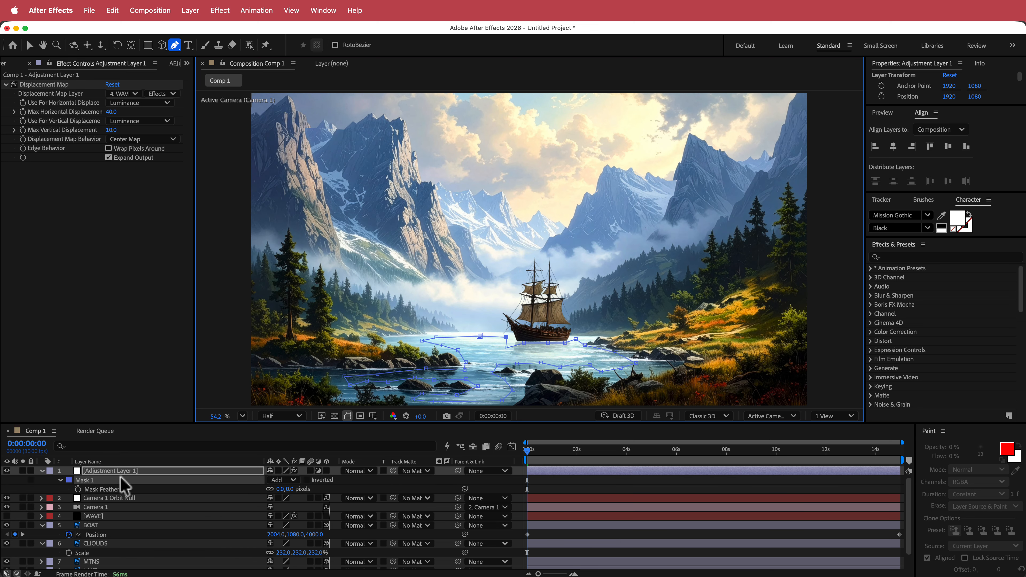
left_click(283, 489)
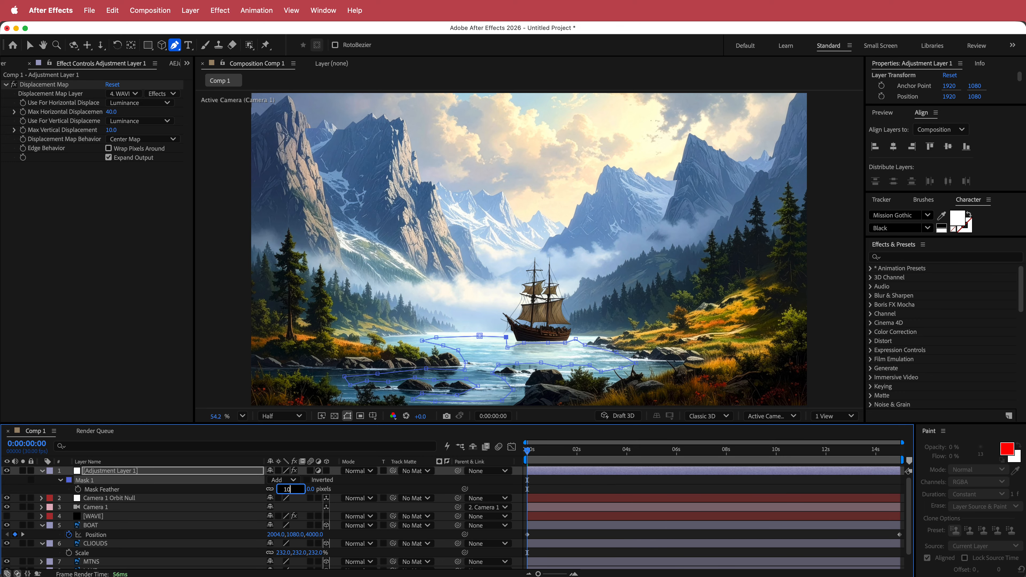
type("10")
key("Return")
Play back and scrub the timeline to preview the masked water ripple.
key("space")
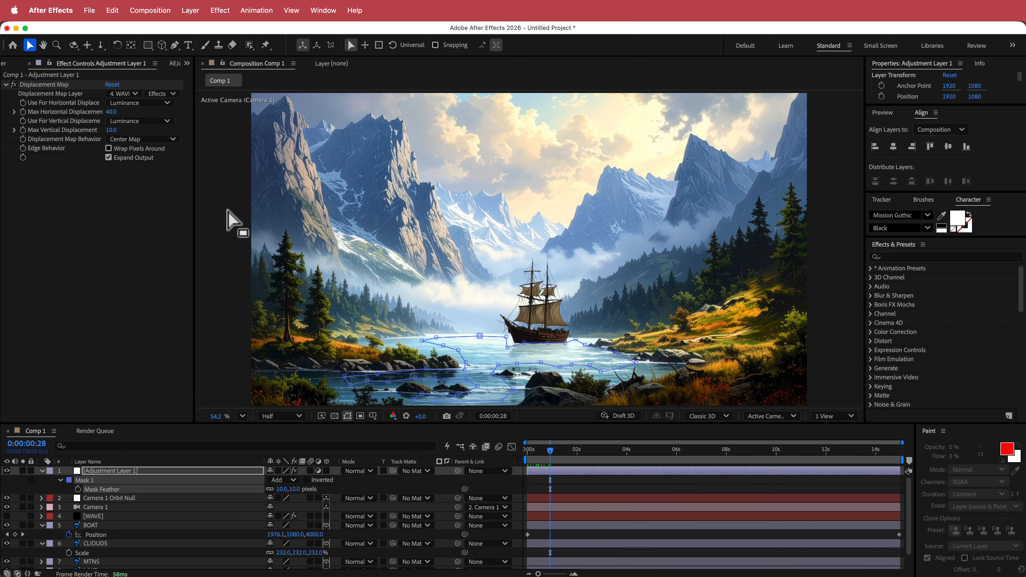
key("v")
left_click(228, 234)
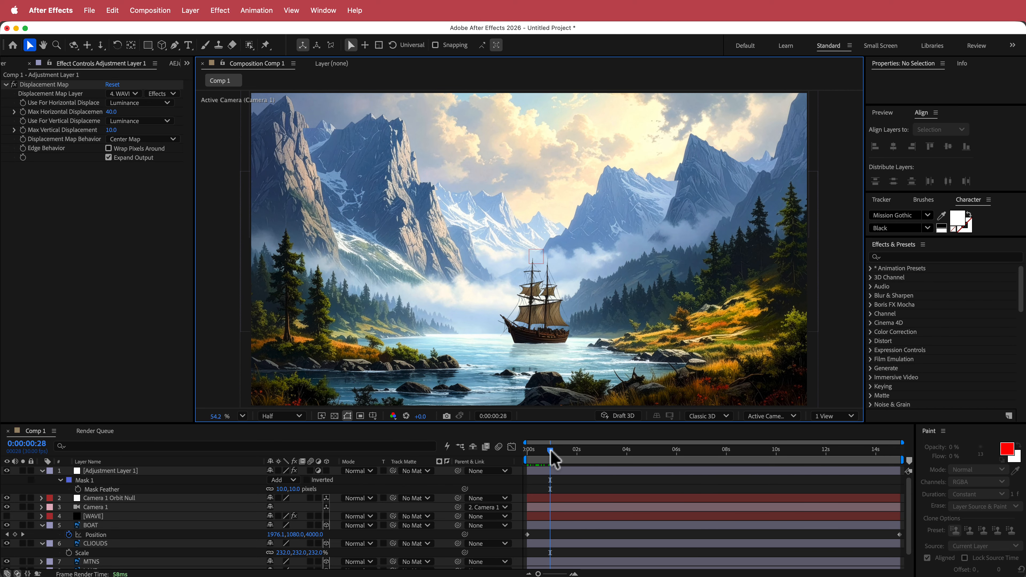
left_click_drag(550, 451, 605, 452)
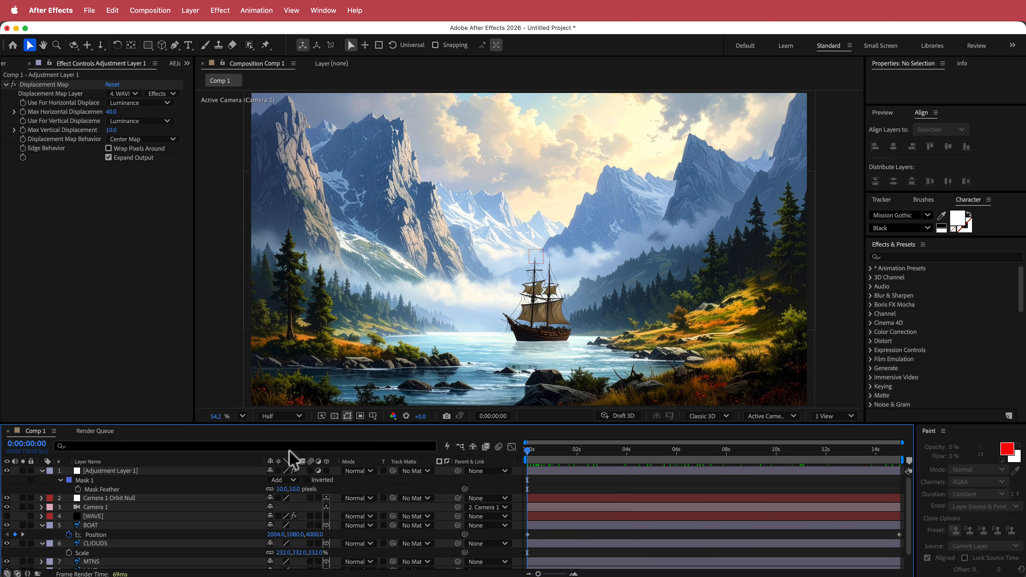
Expand Mask 1 and add a Mask Path keyframe at the start of the timeline.
left_click(60, 479)
left_click(60, 479)
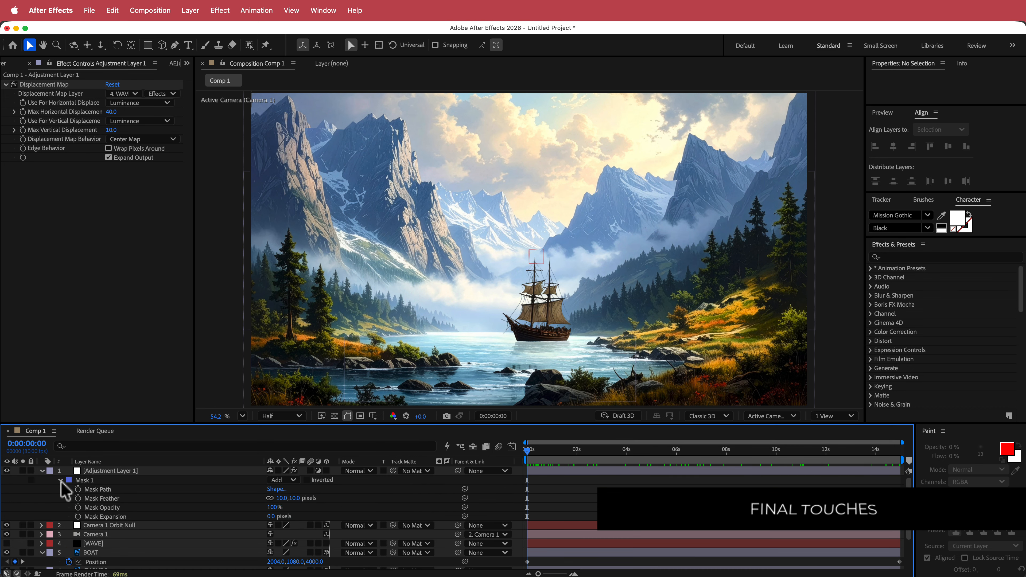
left_click(78, 489)
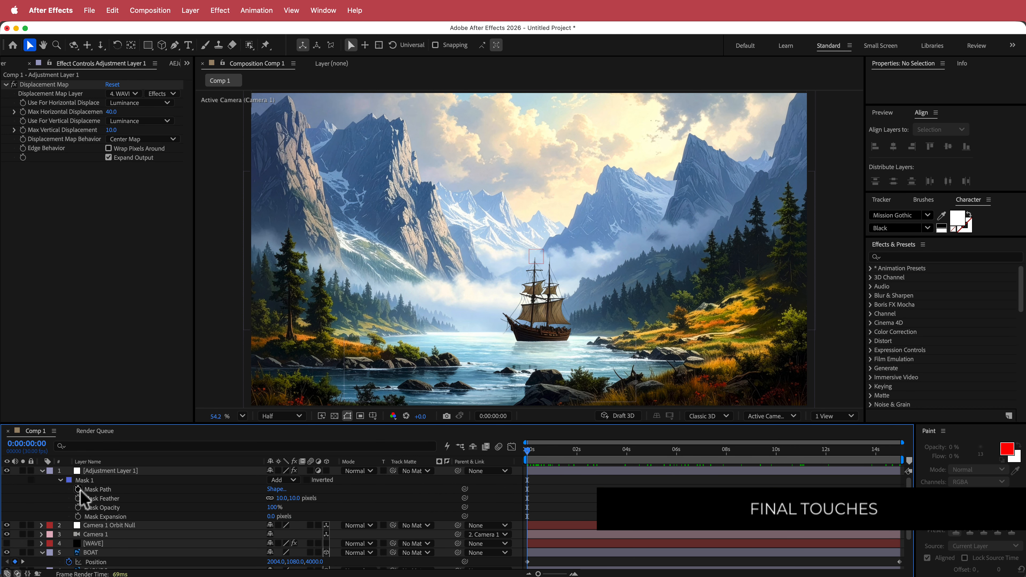
Shift the mask lower at about 4:15 and again at about 8 seconds to follow the drifting boat.
left_click_drag(529, 451, 640, 451)
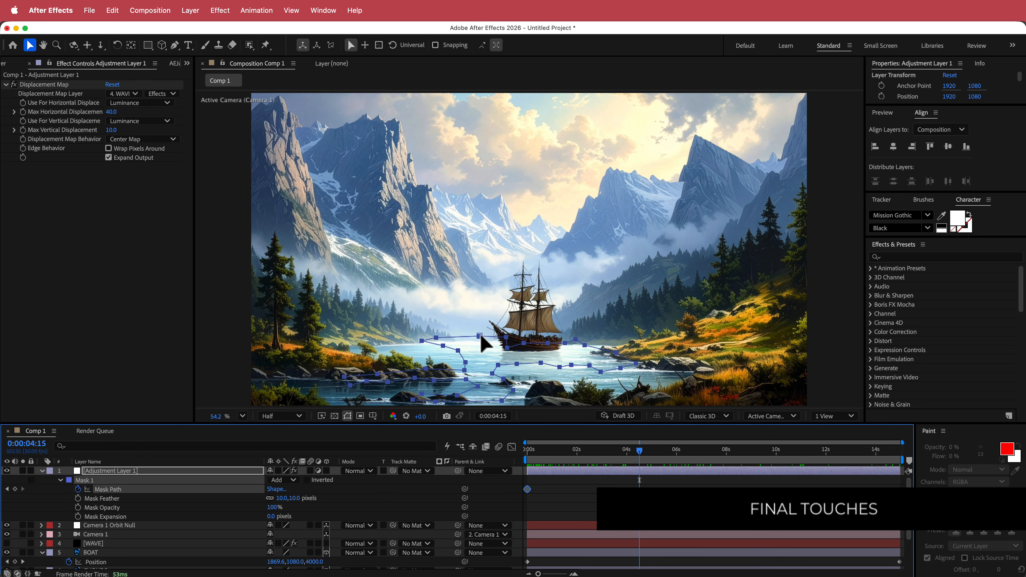
left_click_drag(480, 340, 474, 349)
left_click_drag(640, 451, 727, 451)
left_click_drag(475, 351, 473, 358)
Shift the mask further down at about 12:13 and at 14:00 to stay under the boat.
left_click_drag(727, 452, 835, 461)
left_click_drag(498, 361, 494, 369)
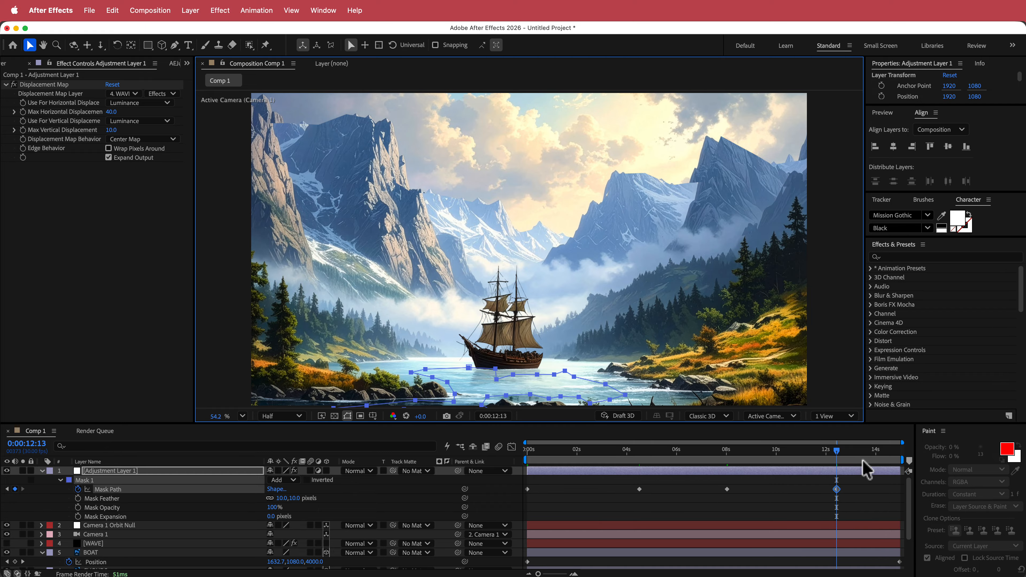
left_click_drag(838, 451, 879, 453)
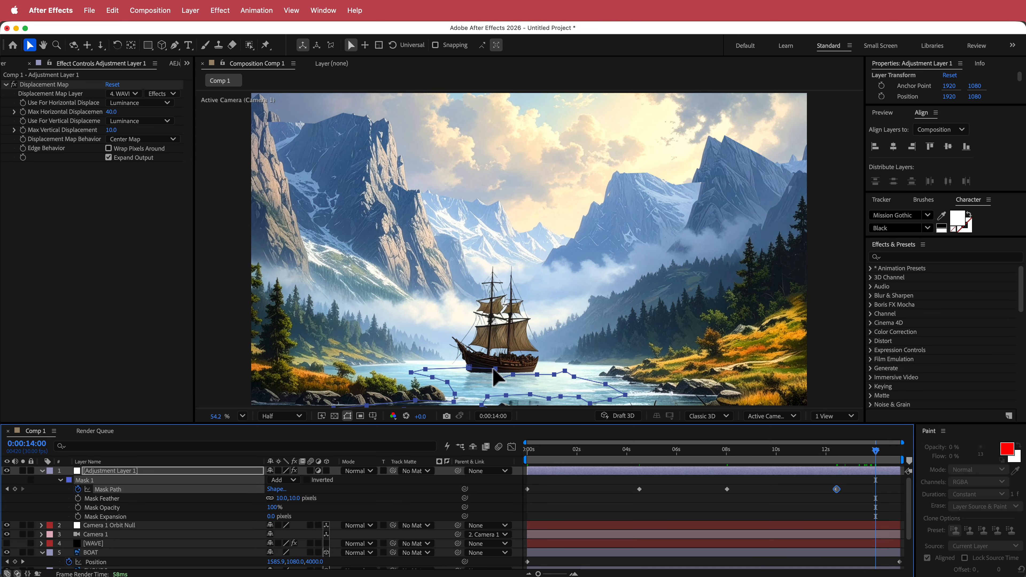
left_click_drag(492, 368, 490, 376)
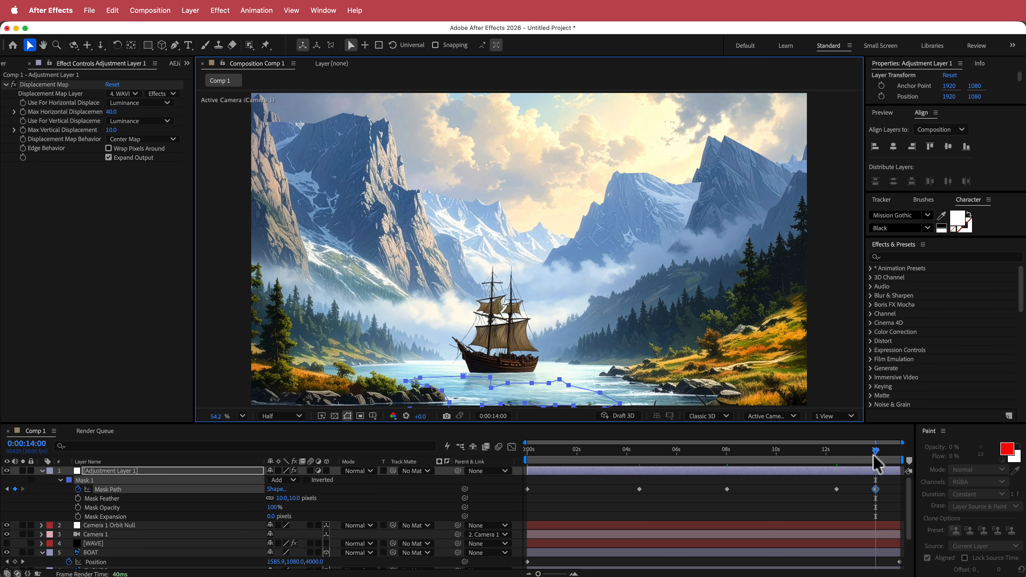
Play back the composition from the start to check the mask following the boat.
left_click_drag(874, 459, 913, 453)
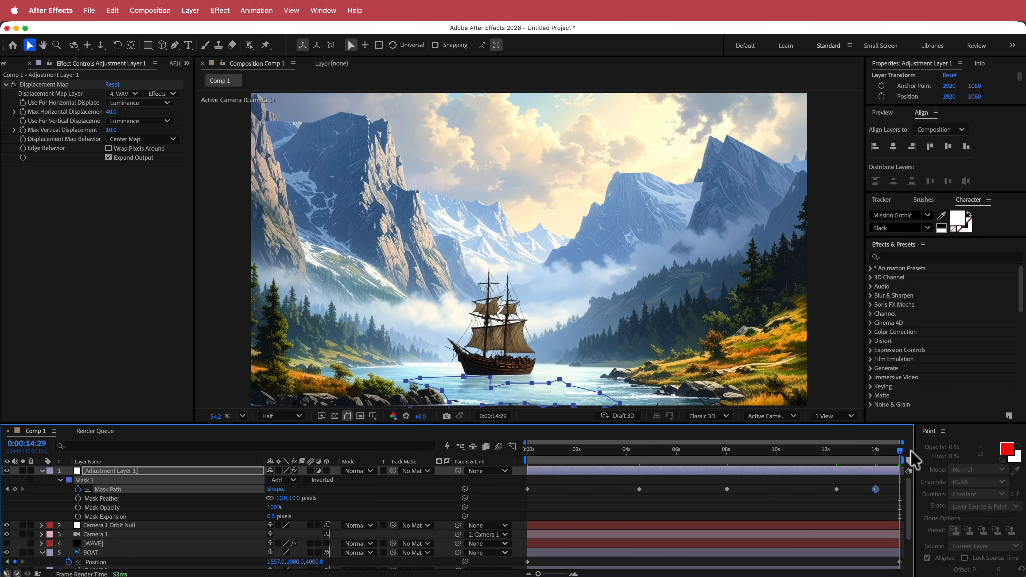
key("Home")
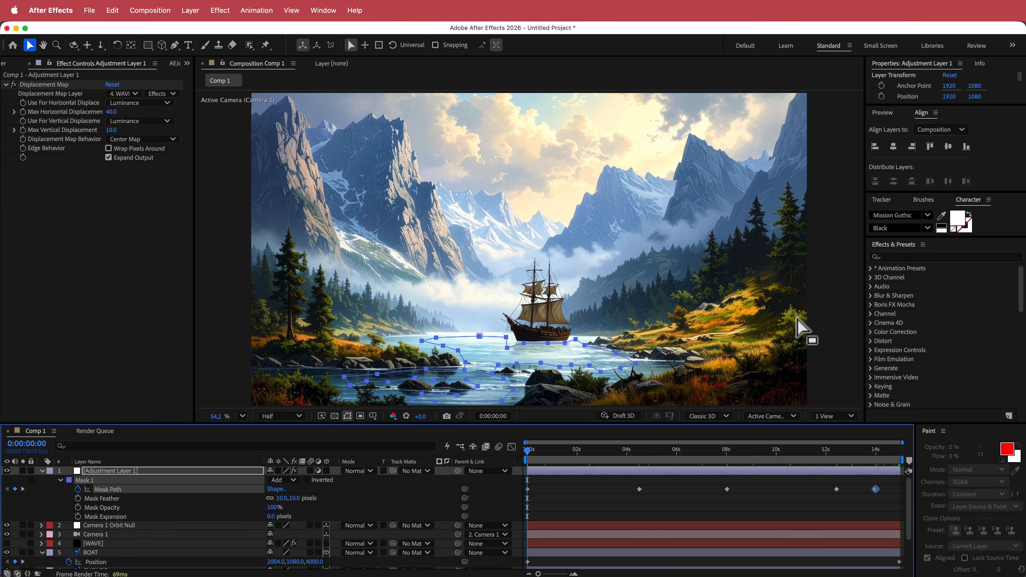
key("space")
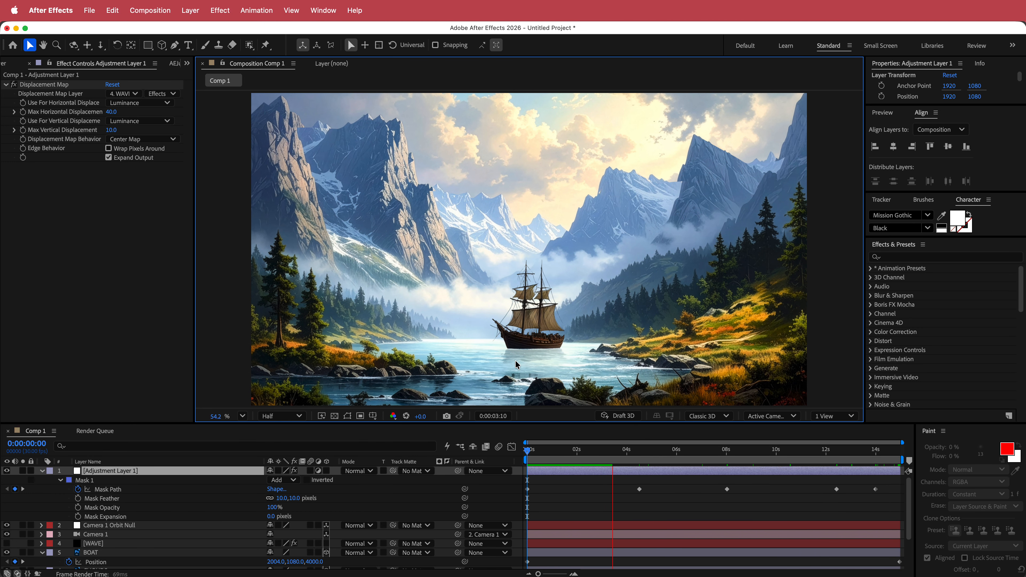
key("space")
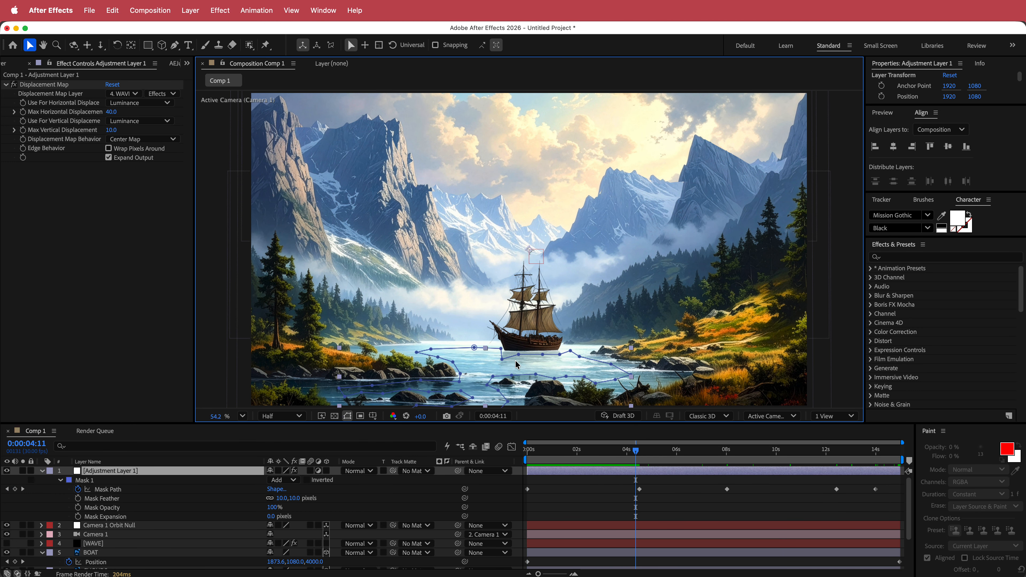